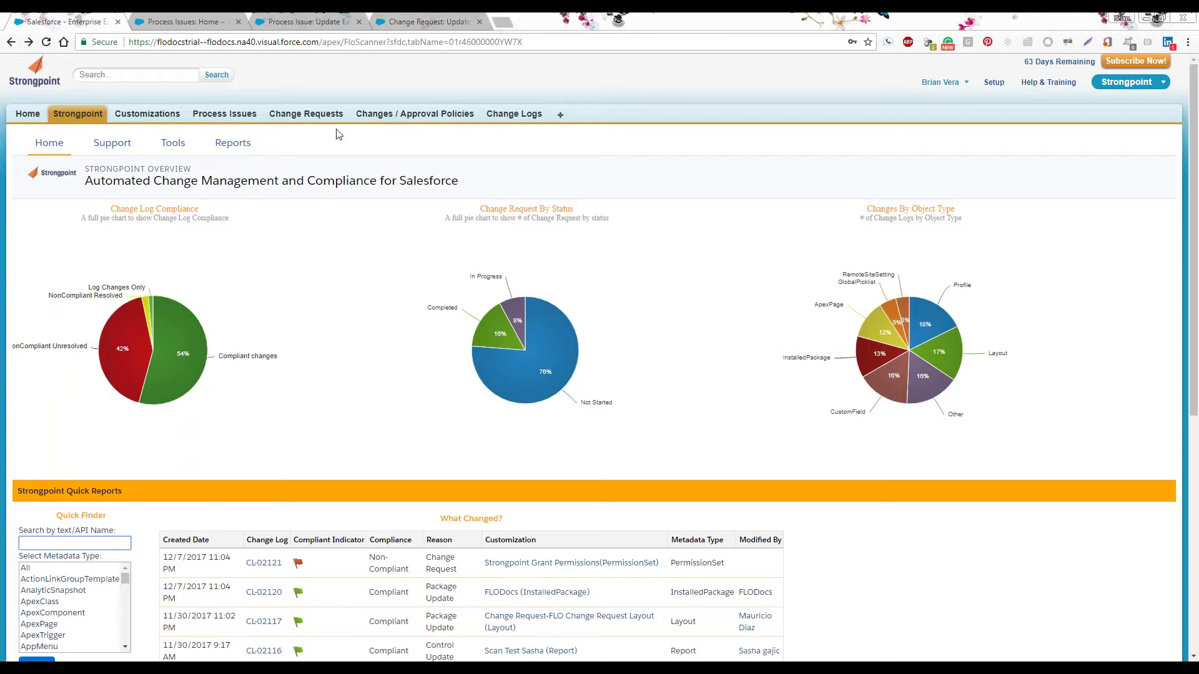
- Open the Entity Diagram page from the Strongpoint Tools menu
click(166, 147)
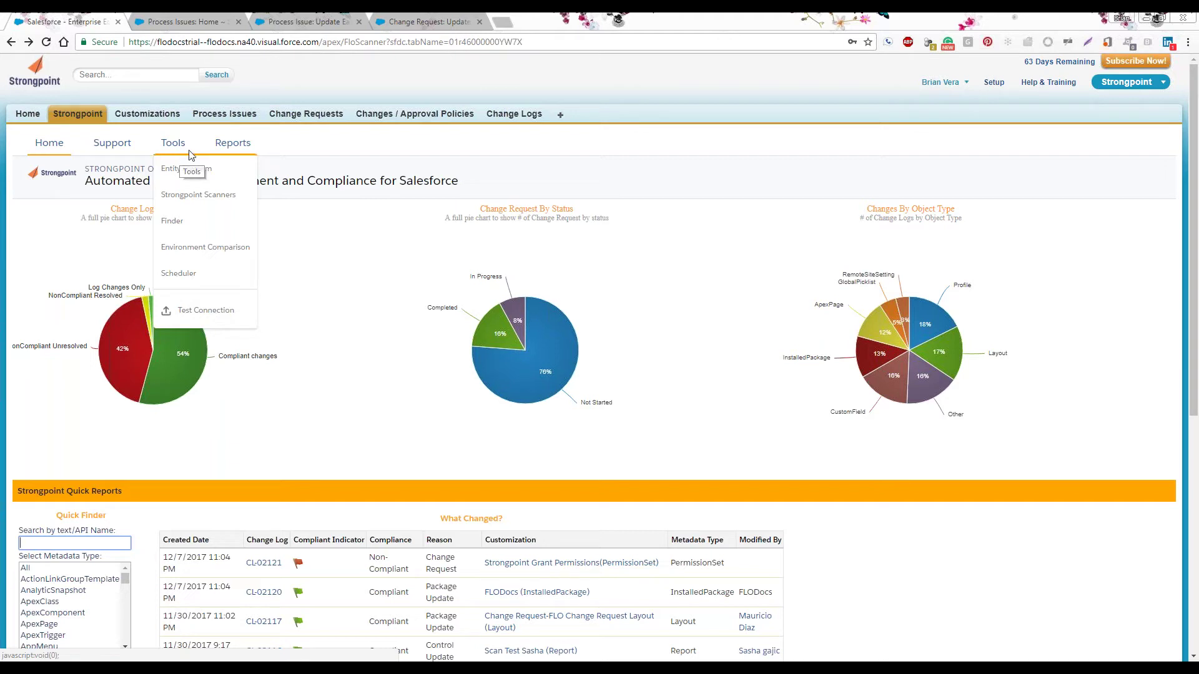
click(177, 176)
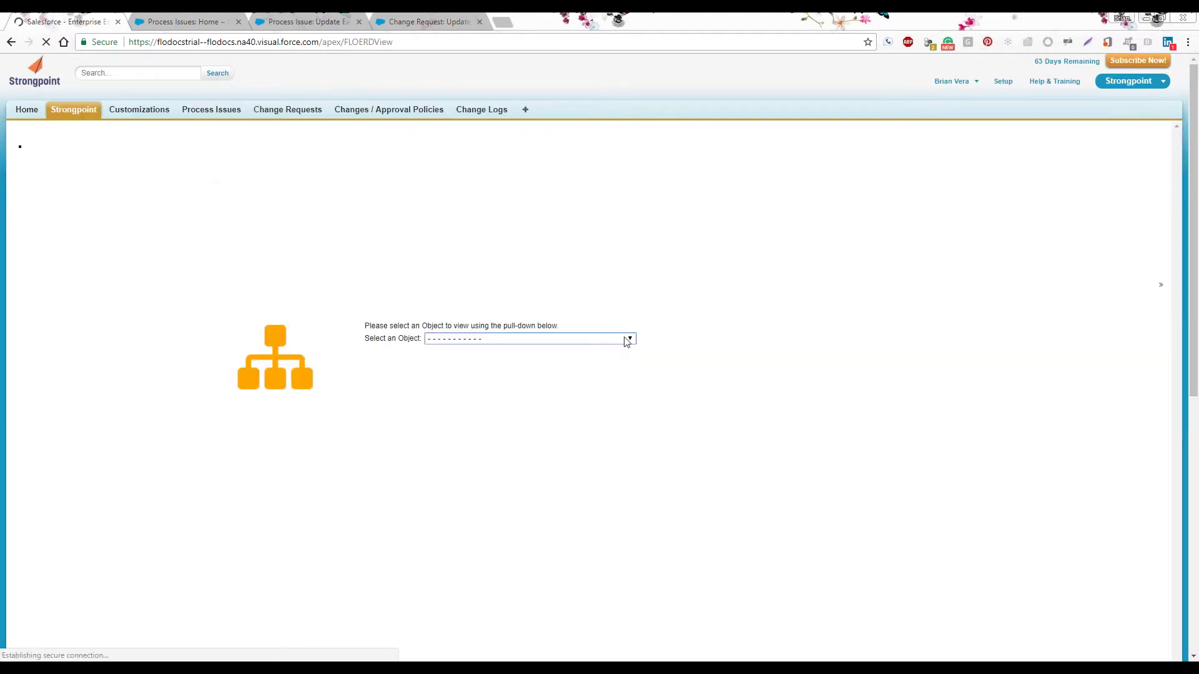
- Diagram the Account (StandardObject) object from the Select an Object list
click(627, 339)
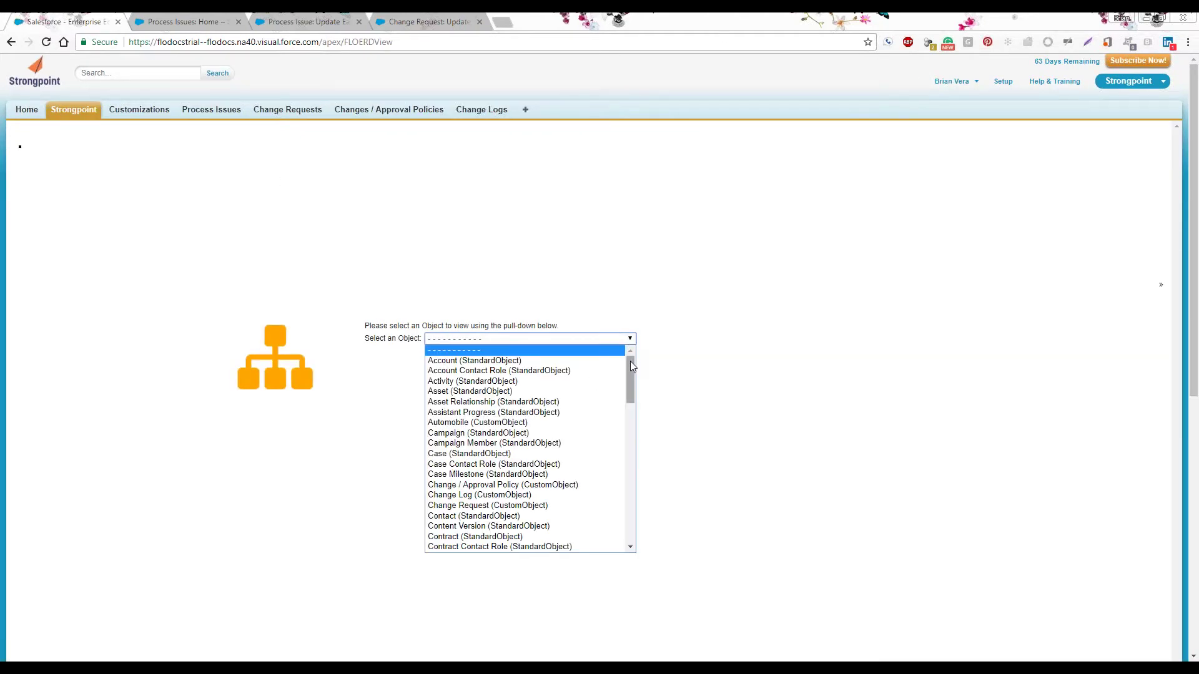
drag(630, 366, 628, 364)
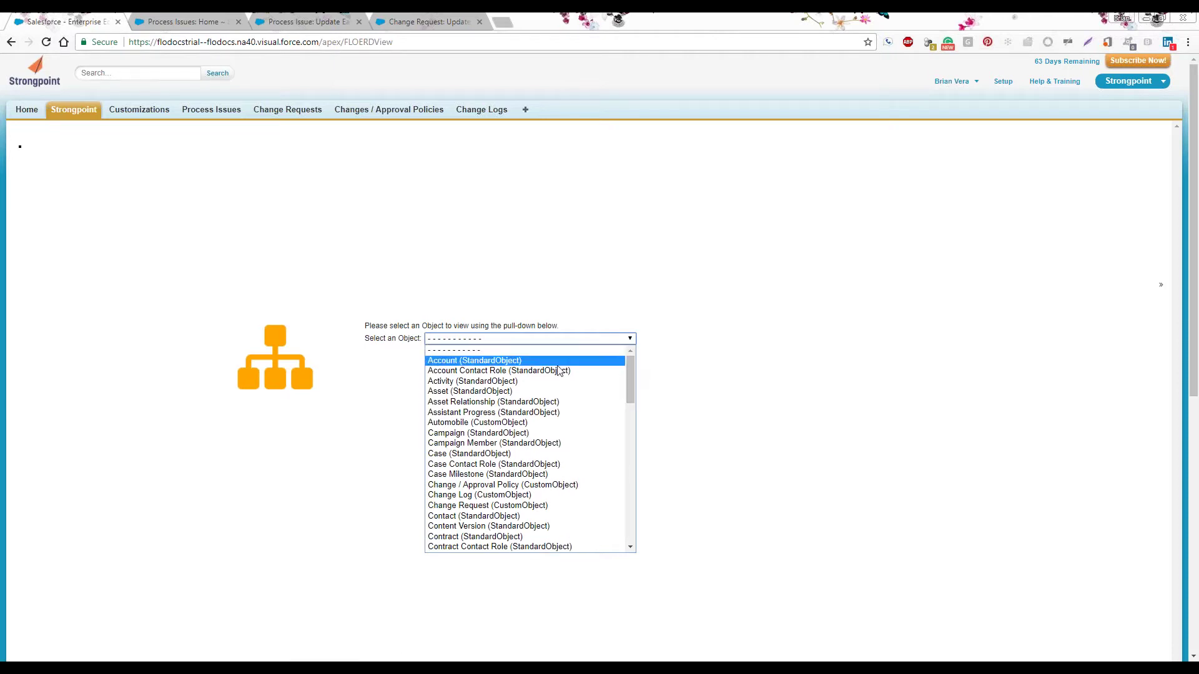
click(514, 362)
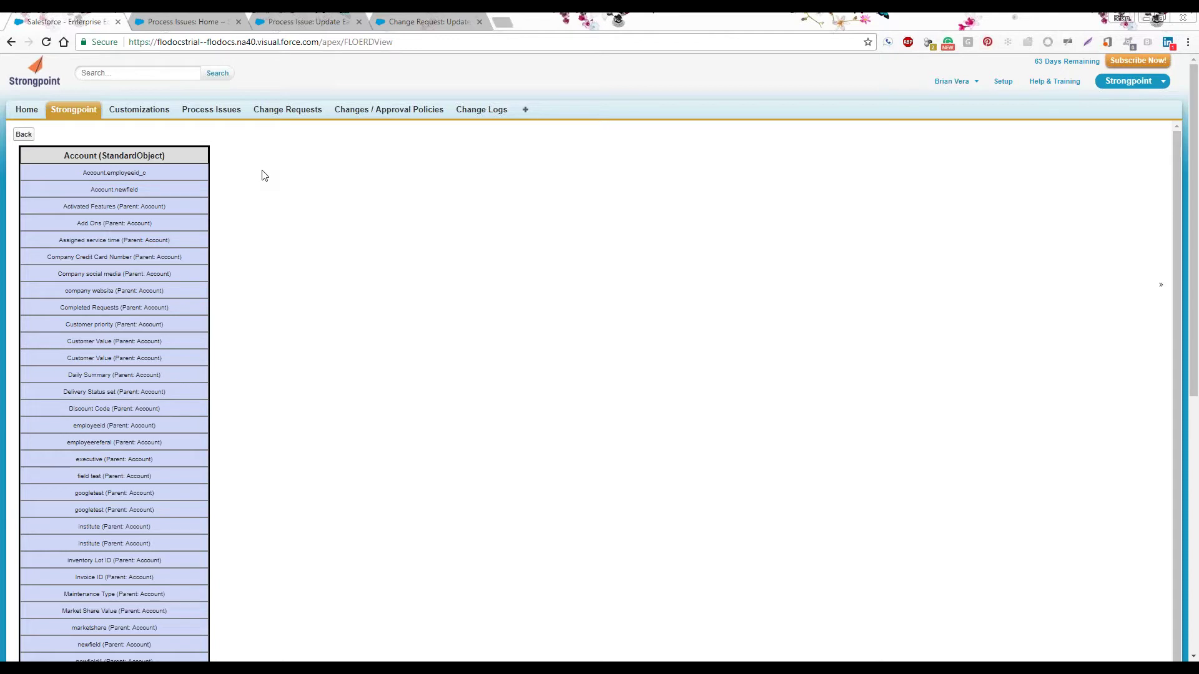
scroll(212, 205, down, 1)
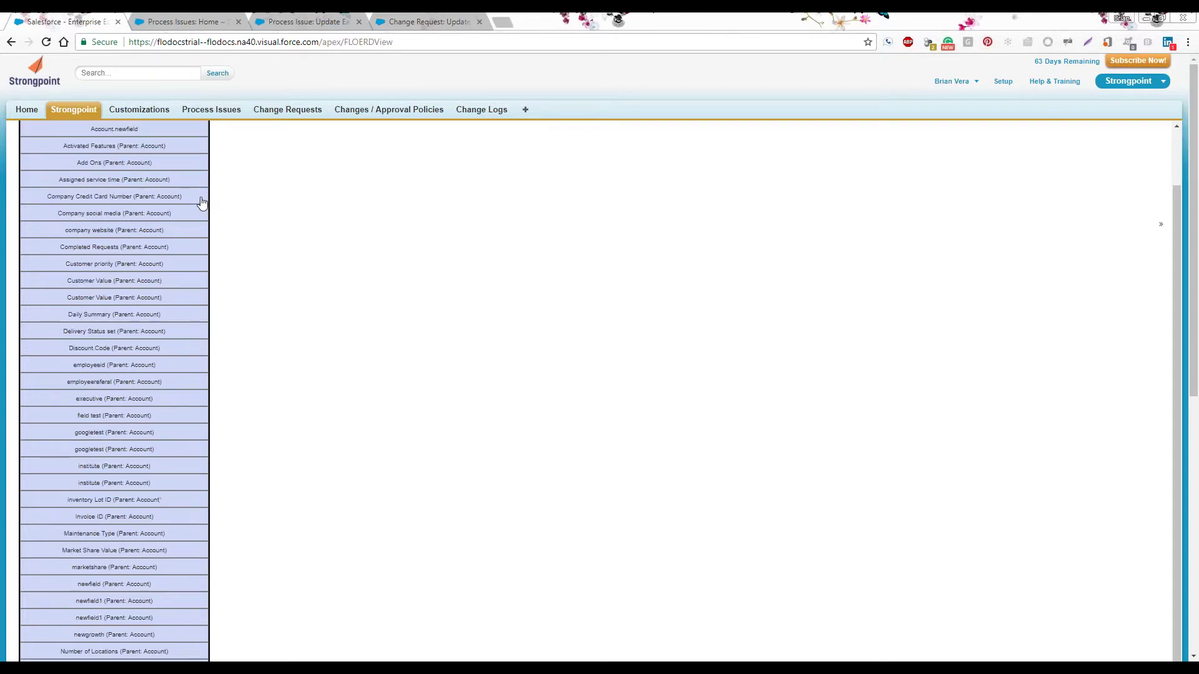
scroll(213, 204, up, 1)
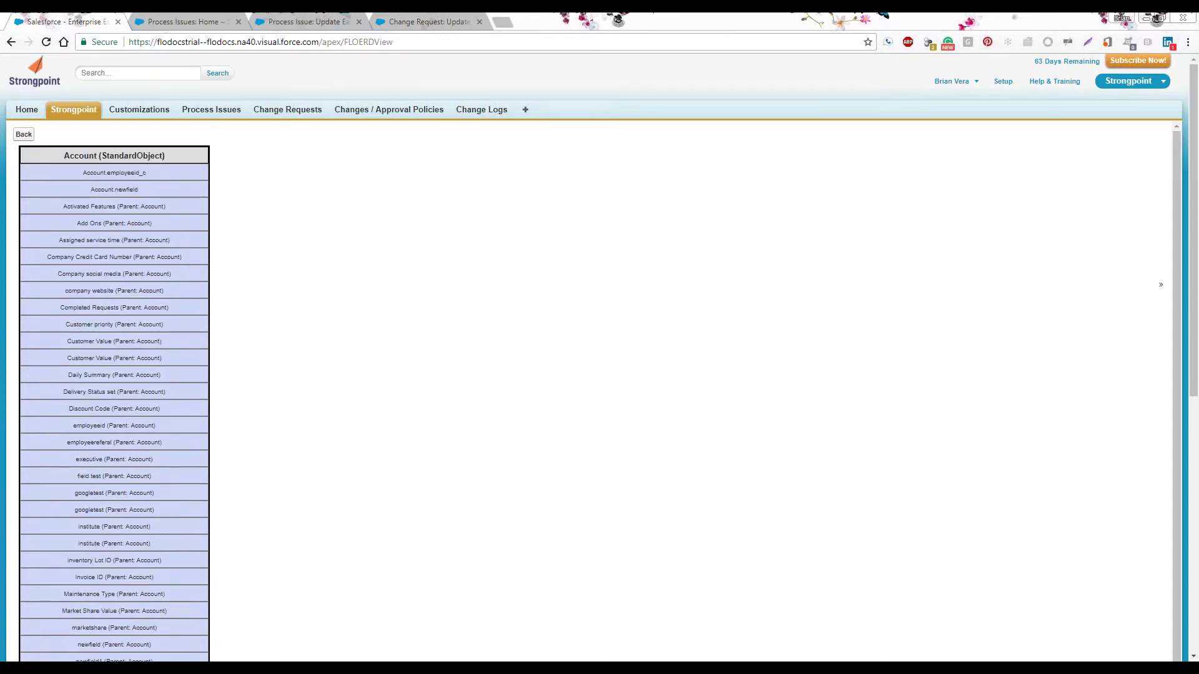
scroll(218, 187, down, 1)
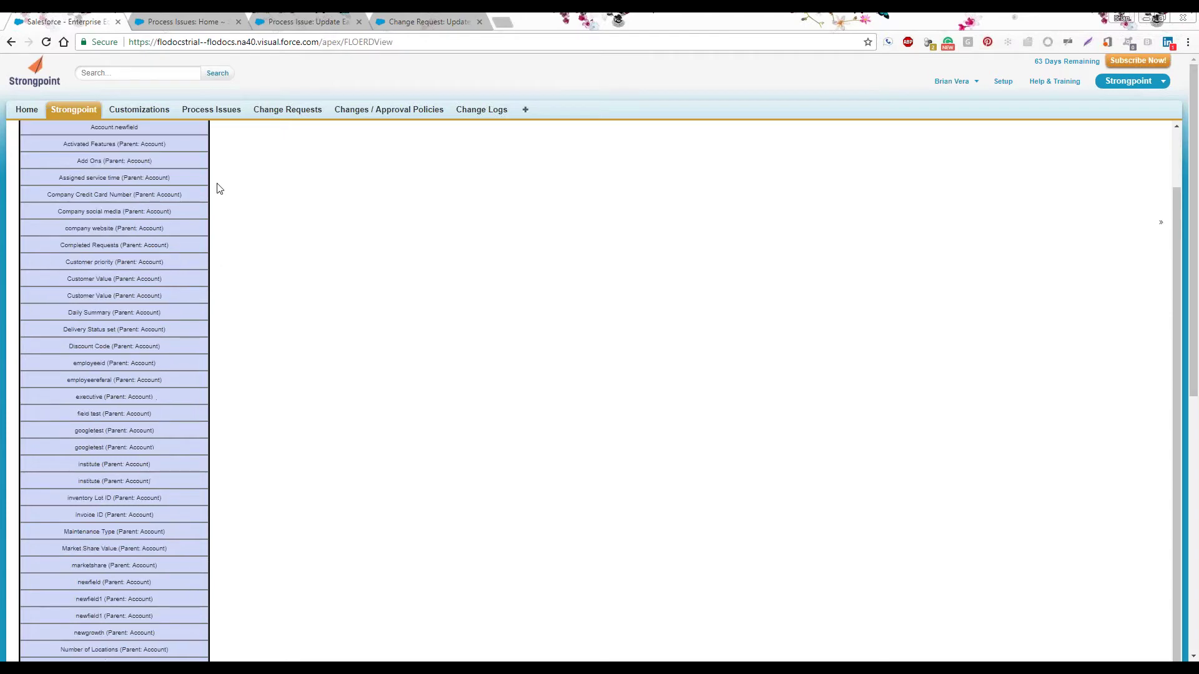
- Show what uses the Assigned service time and Company social media fields
click(167, 178)
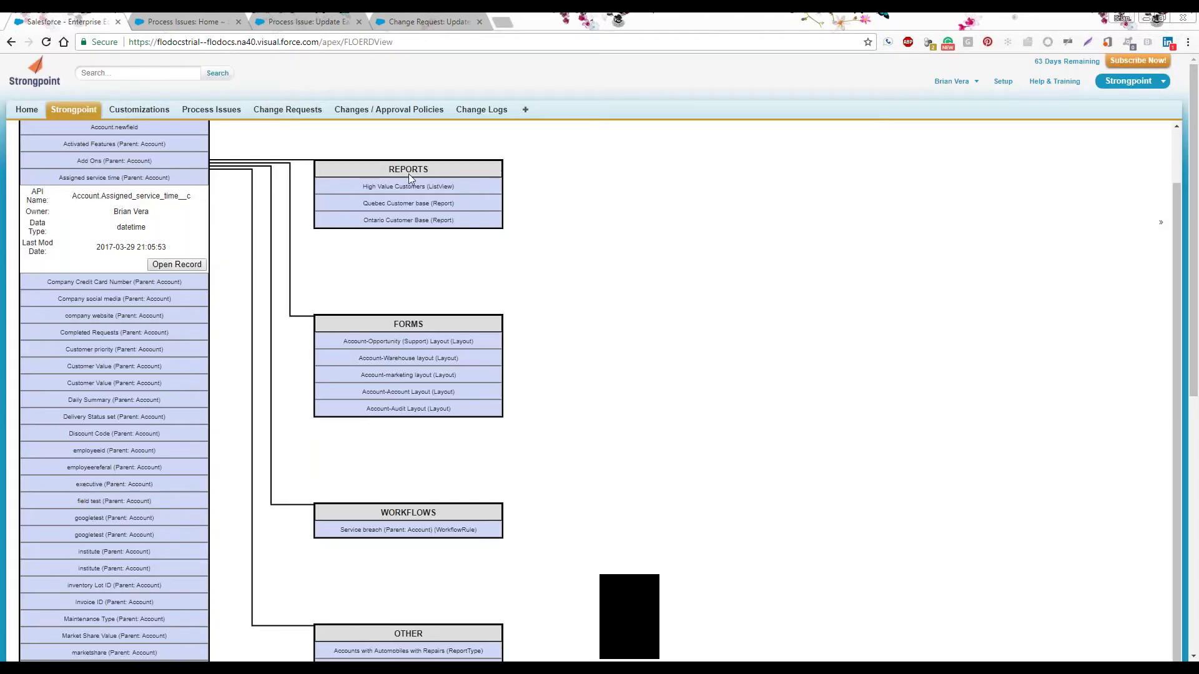
scroll(406, 206, down, 2)
scroll(396, 196, up, 1)
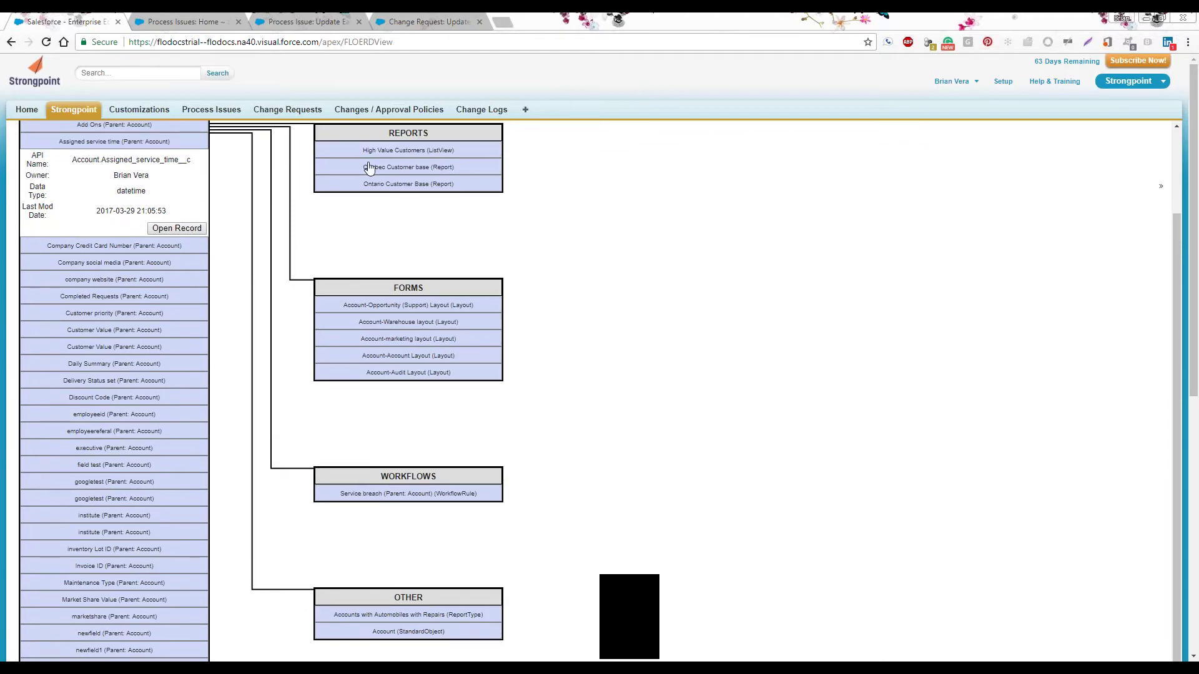
scroll(223, 198, down, 1)
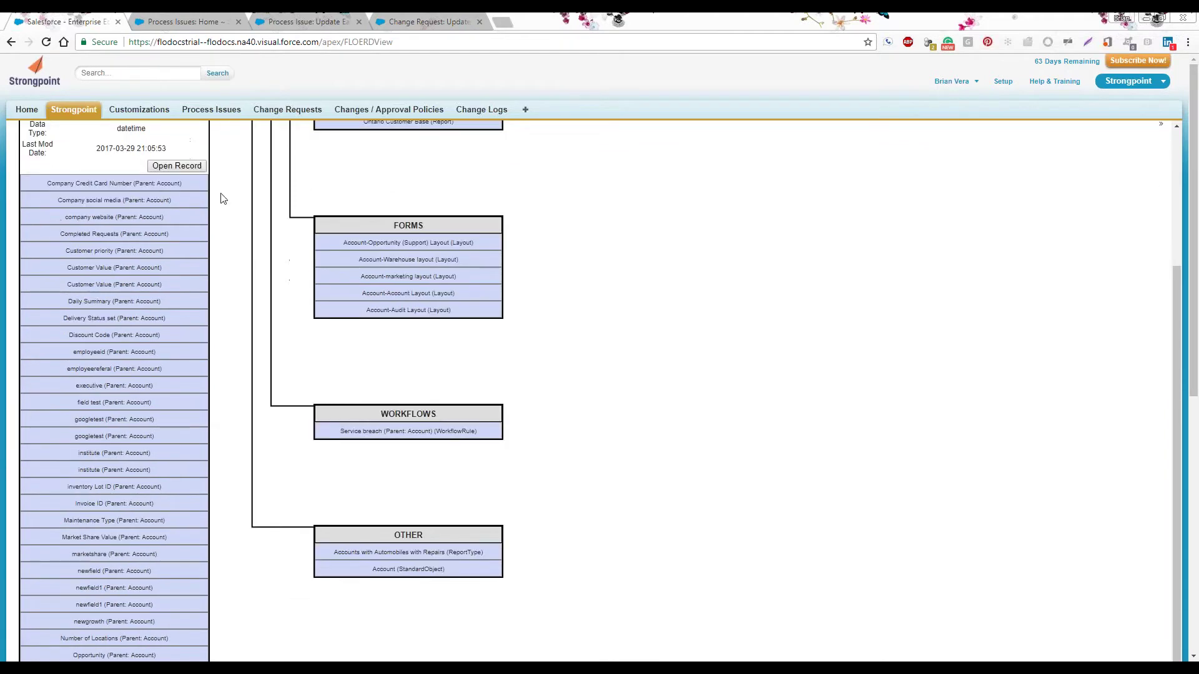
click(185, 201)
scroll(552, 200, up, 2)
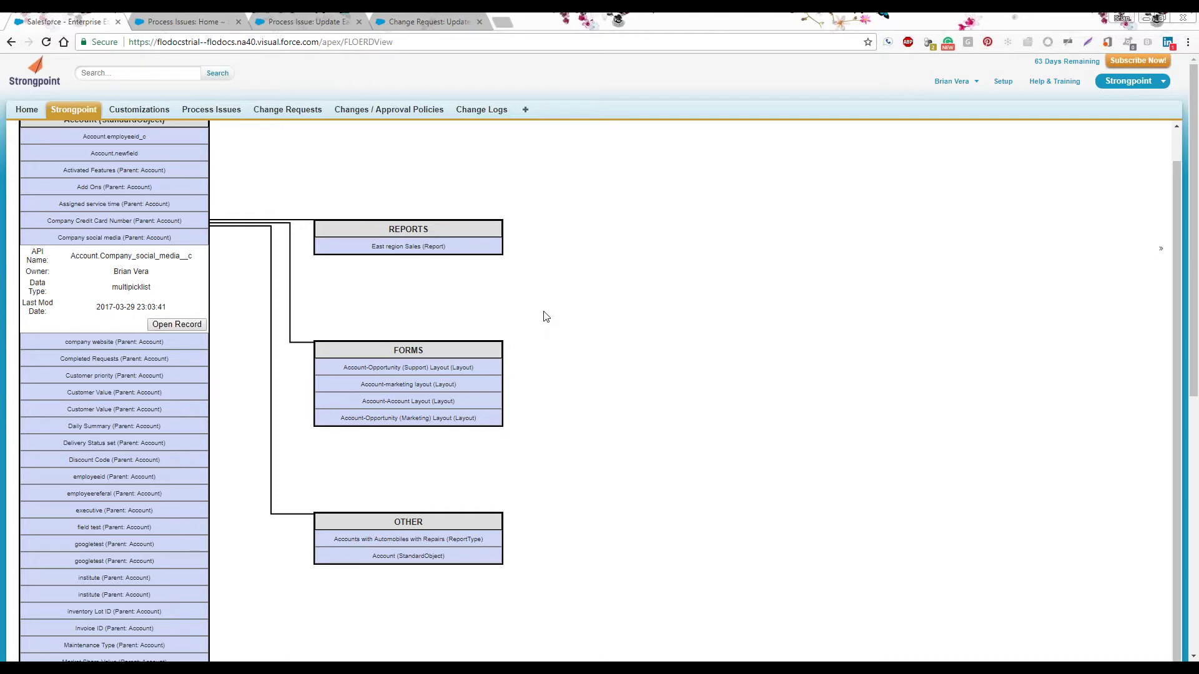
scroll(540, 318, down, 1)
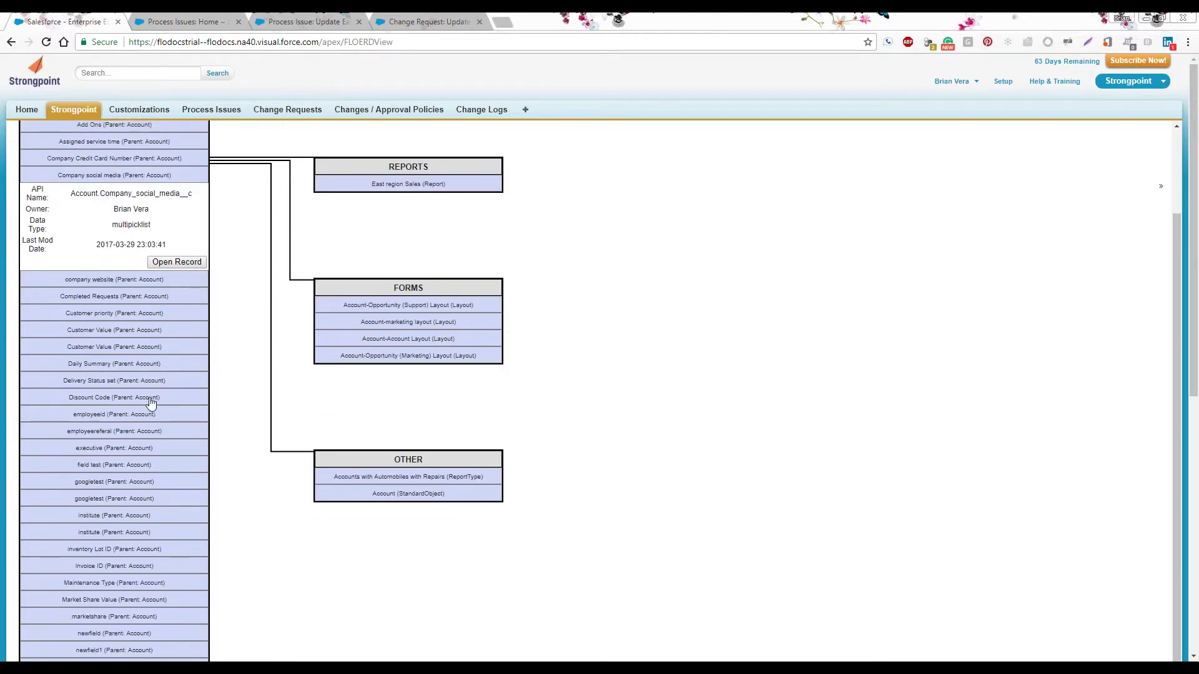
- Diagram the Discount Code field's dependencies: two scripts, seven reports and five layouts
click(151, 403)
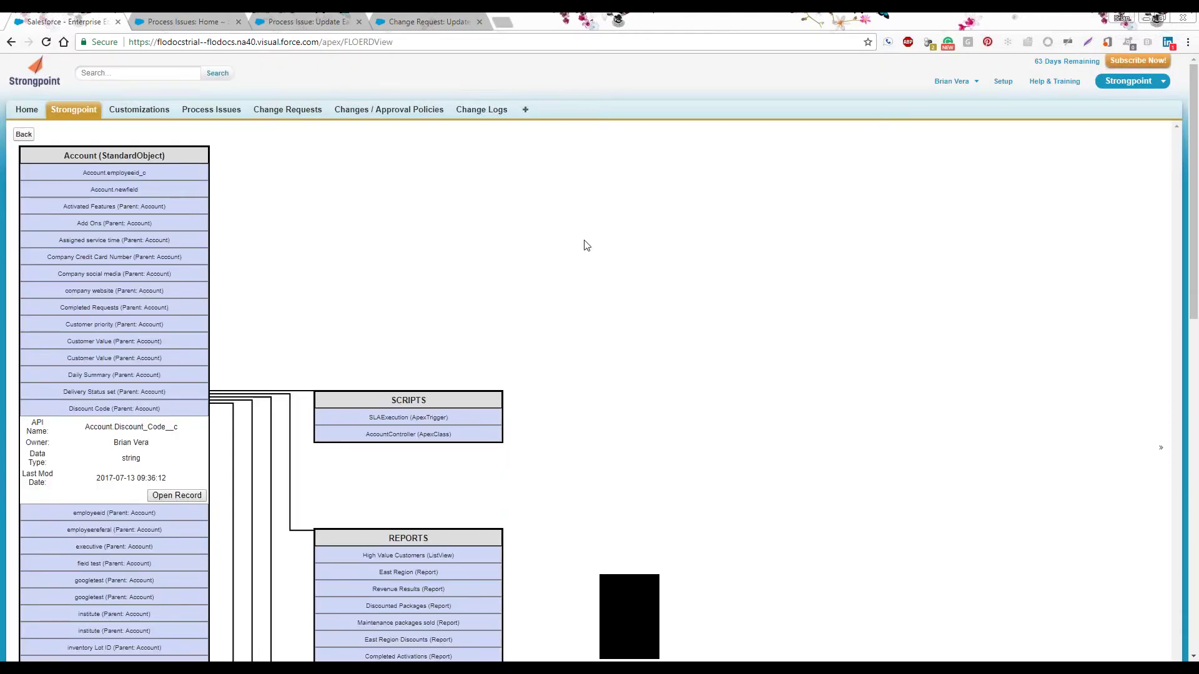
scroll(637, 243, down, 3)
scroll(636, 243, down, 1)
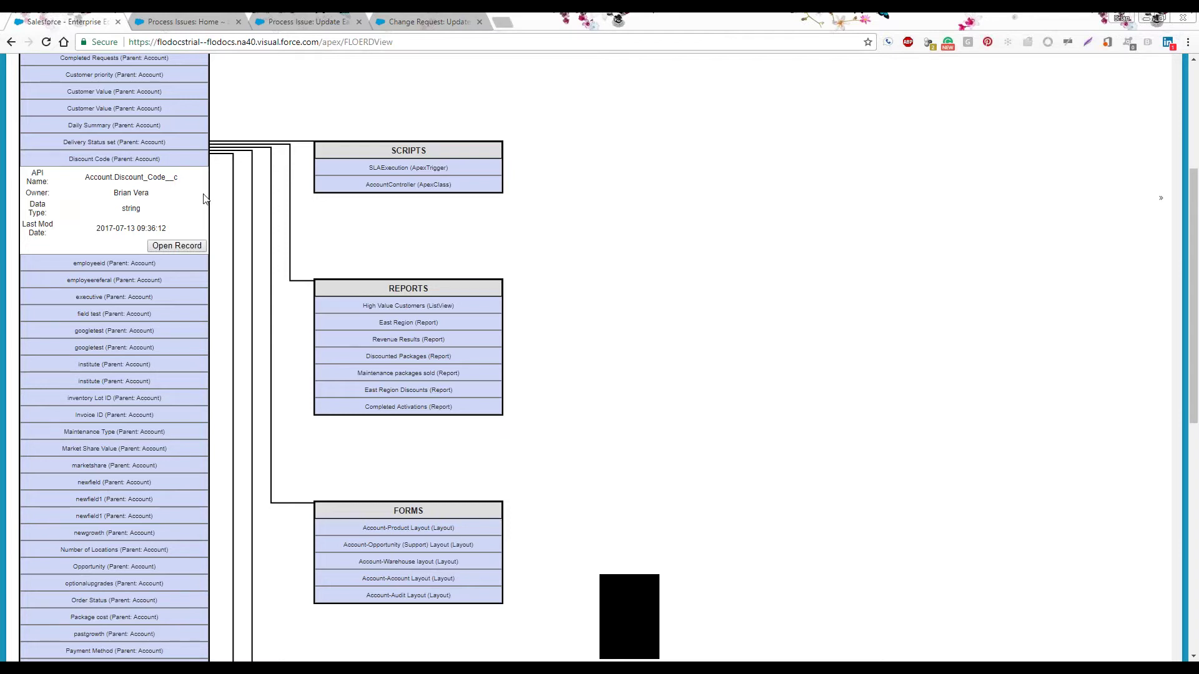
scroll(204, 199, down, 1)
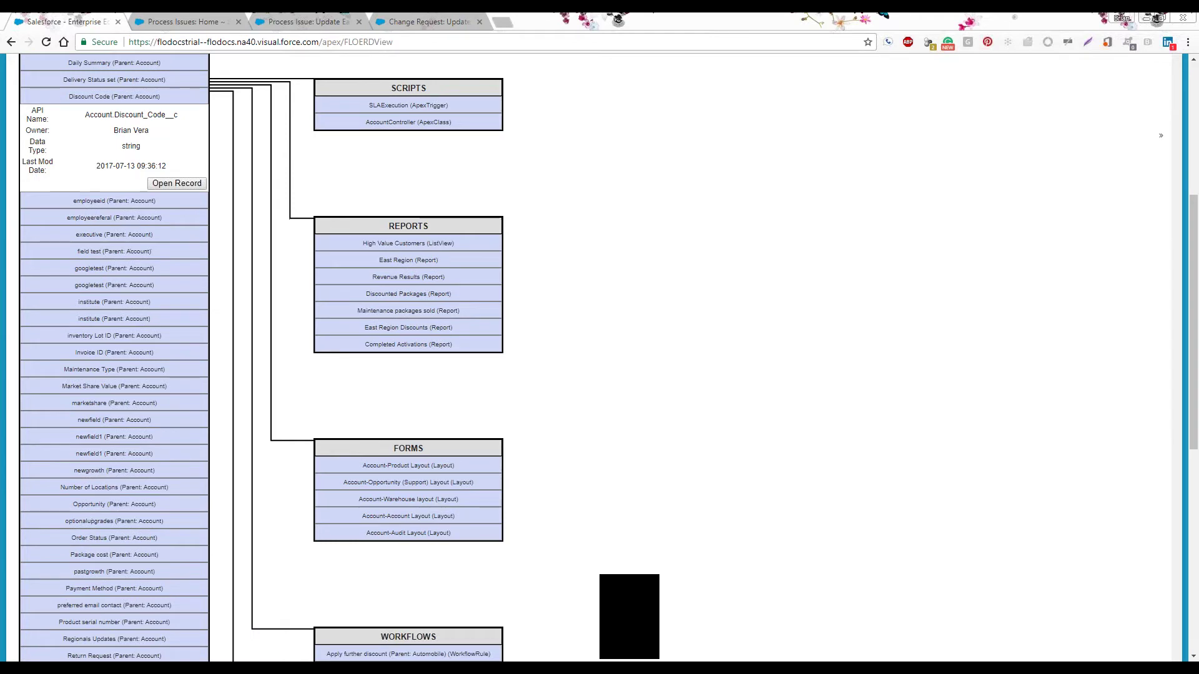
scroll(205, 198, up, 1)
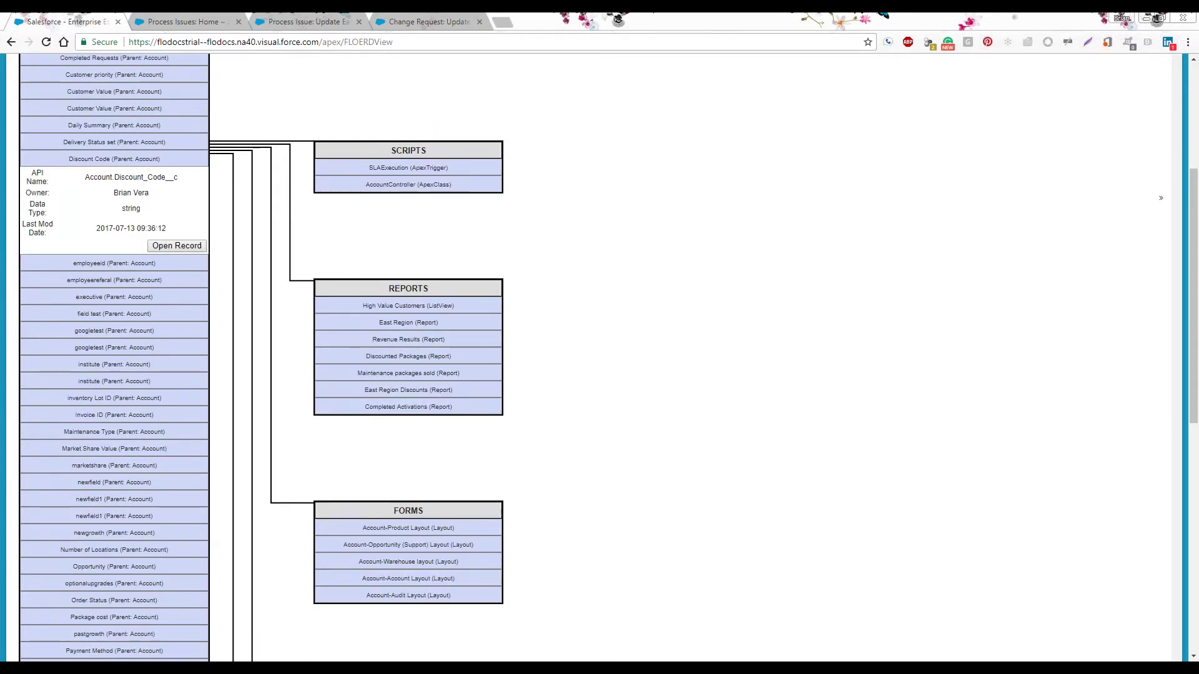
scroll(409, 109, down, 1)
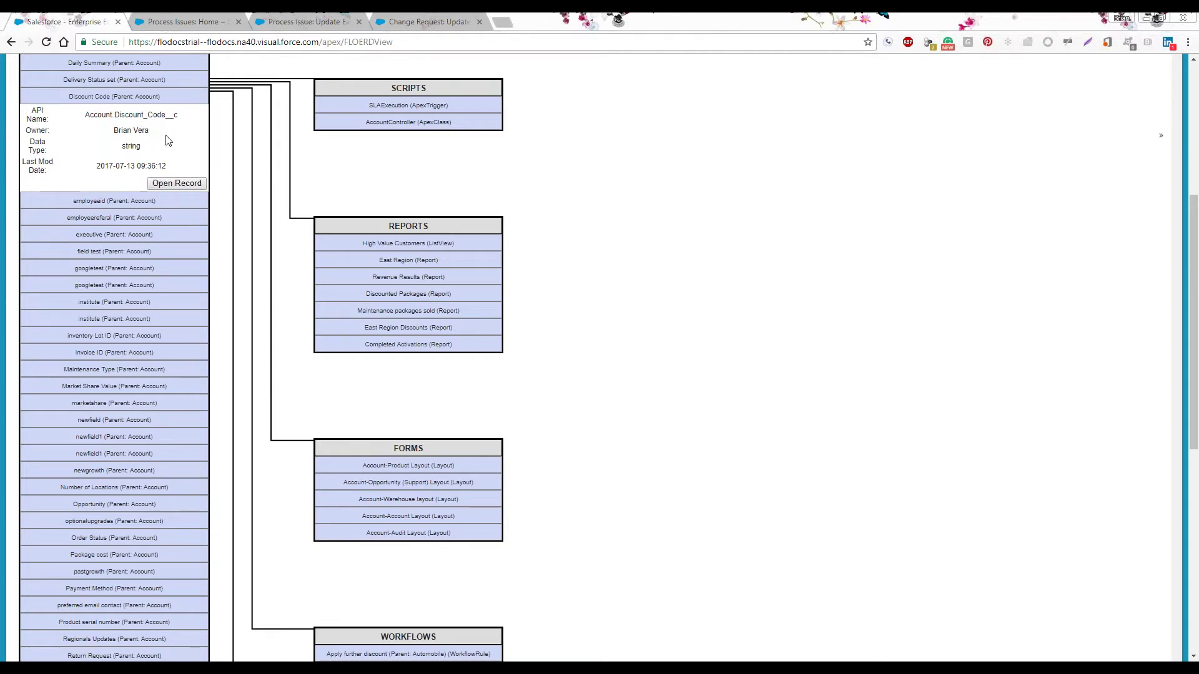
scroll(169, 142, down, 1)
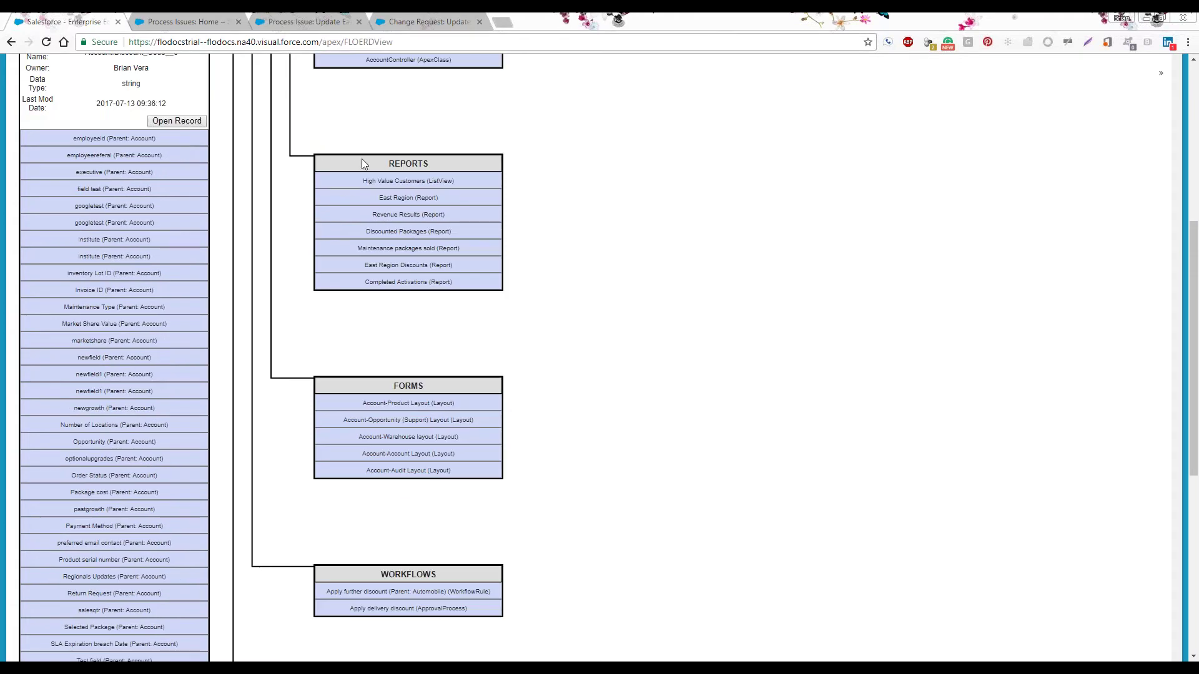
scroll(361, 159, down, 1)
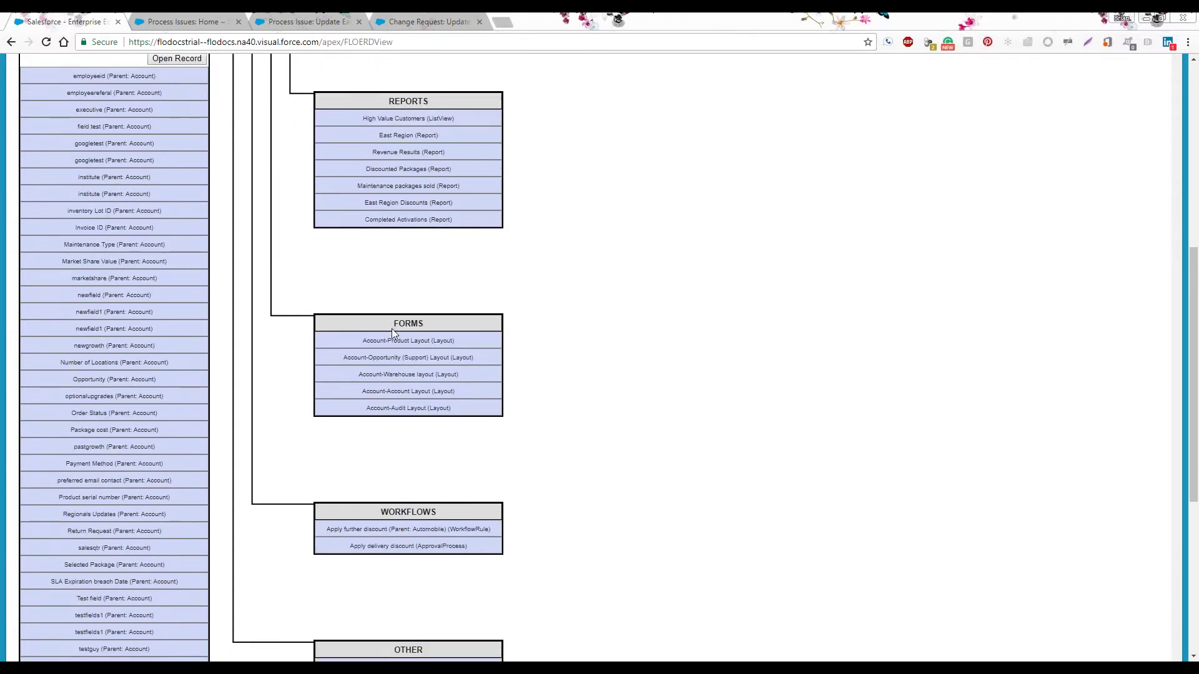
scroll(391, 329, down, 1)
scroll(386, 297, down, 2)
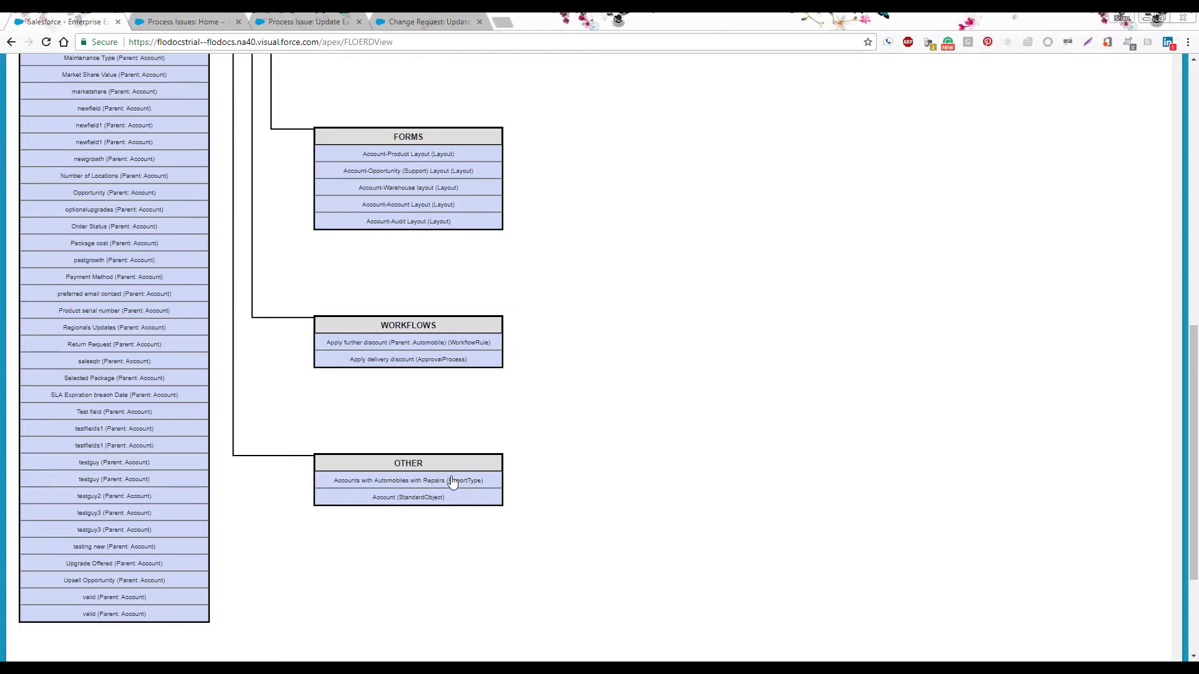
- Trace the dependencies of the AccountController (ApexClass) script
scroll(453, 484, up, 2)
scroll(455, 487, down, 2)
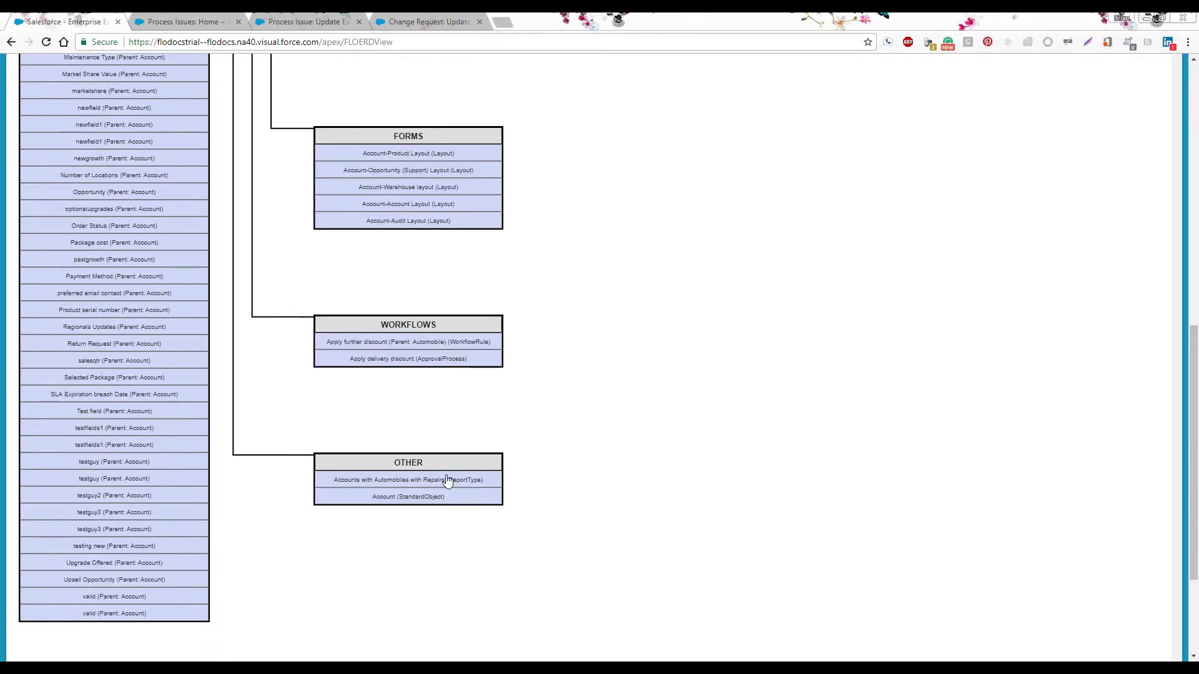
scroll(447, 480, up, 4)
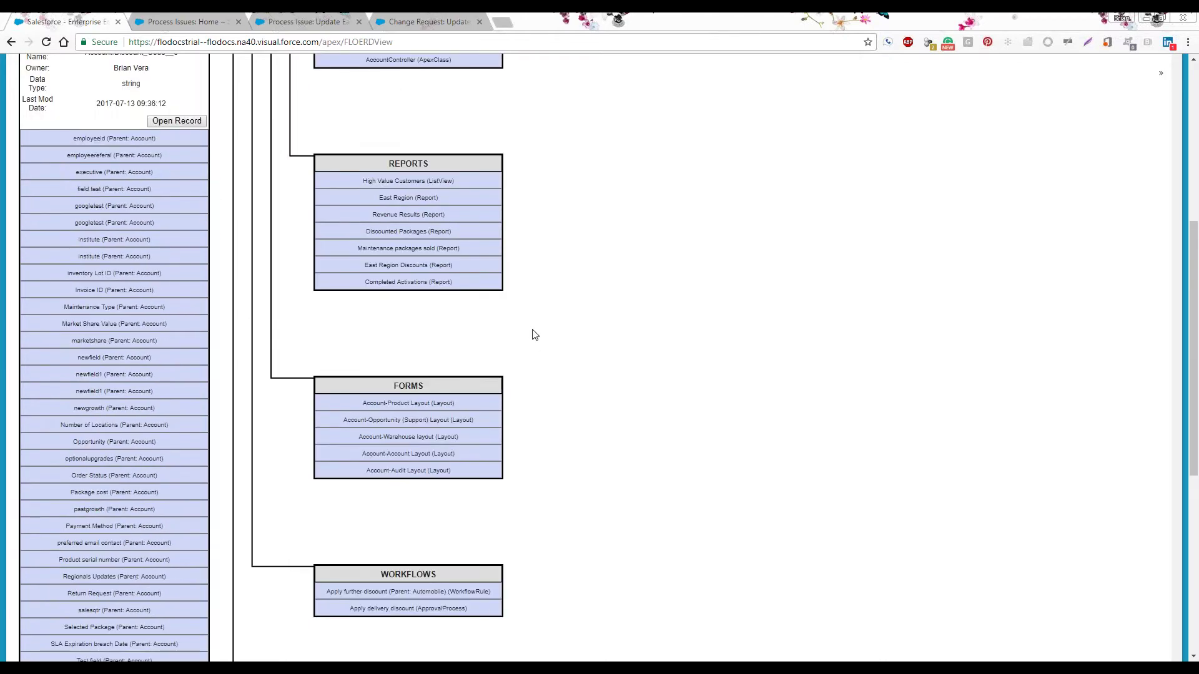
scroll(535, 337, up, 1)
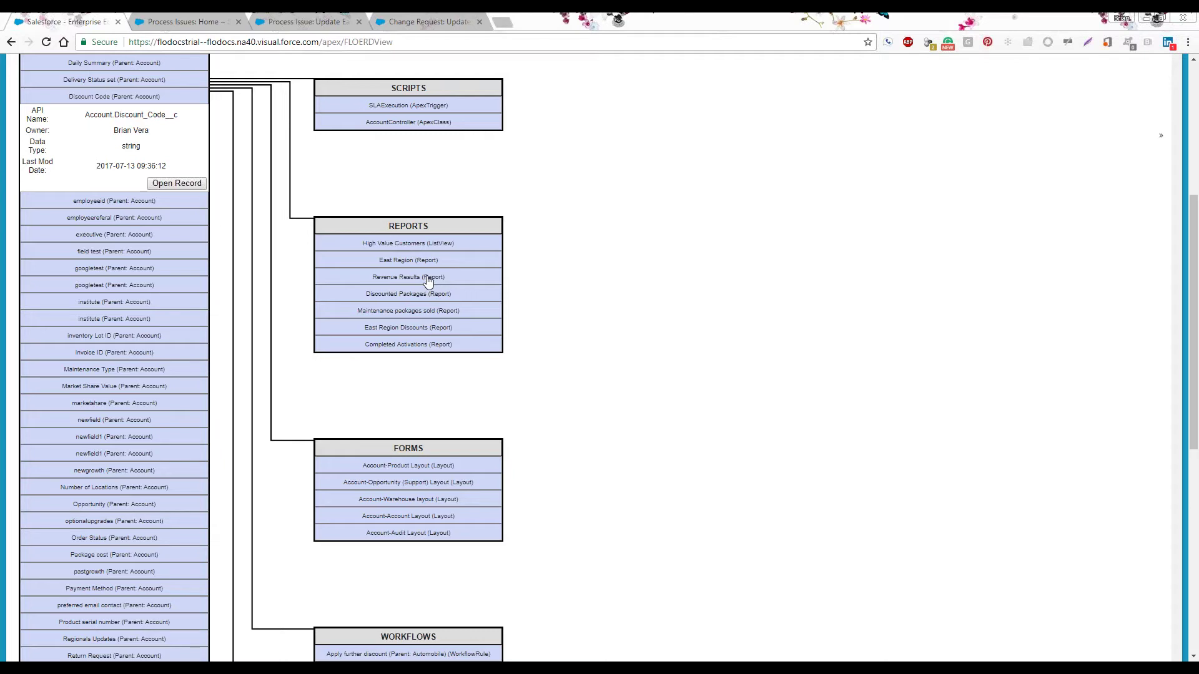
scroll(427, 282, up, 1)
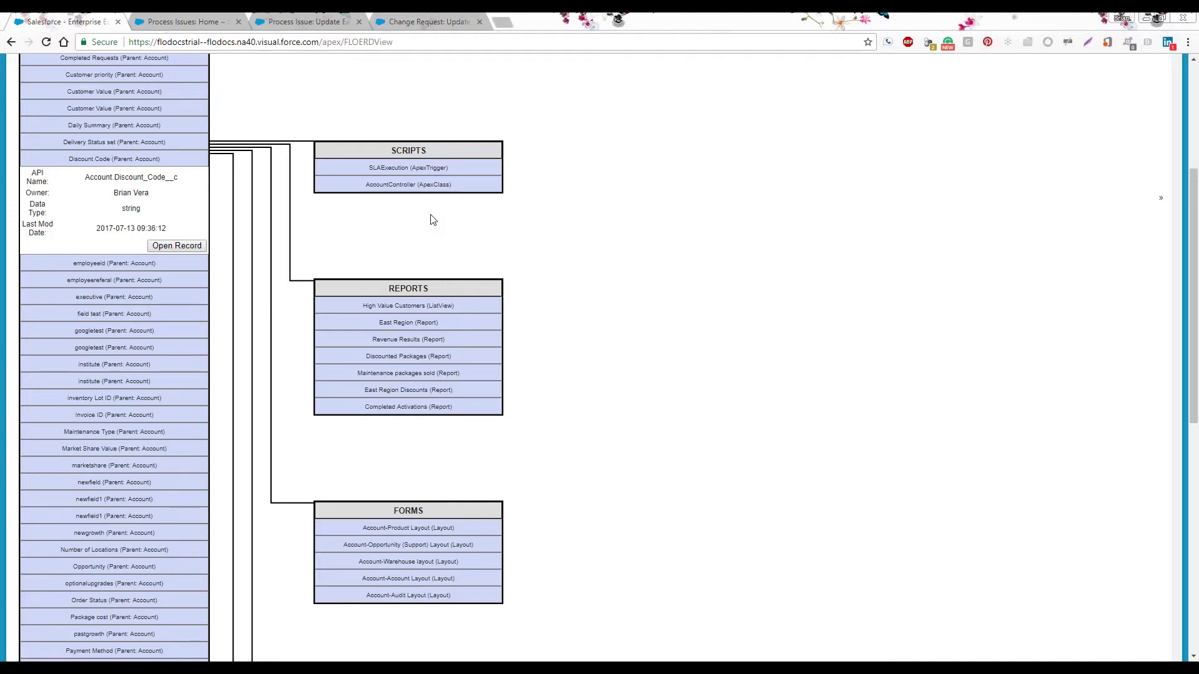
click(431, 185)
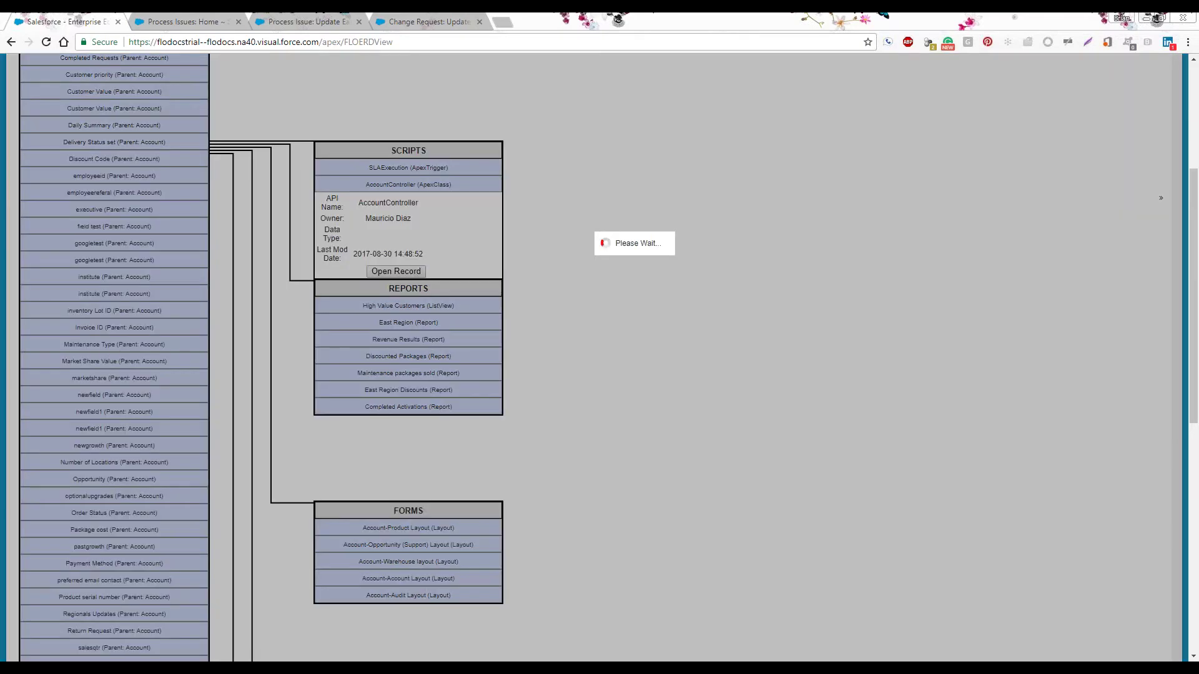
- Expand Discount Code (Parent: Account) in the impact diagram and open its record
scroll(646, 182, down, 1)
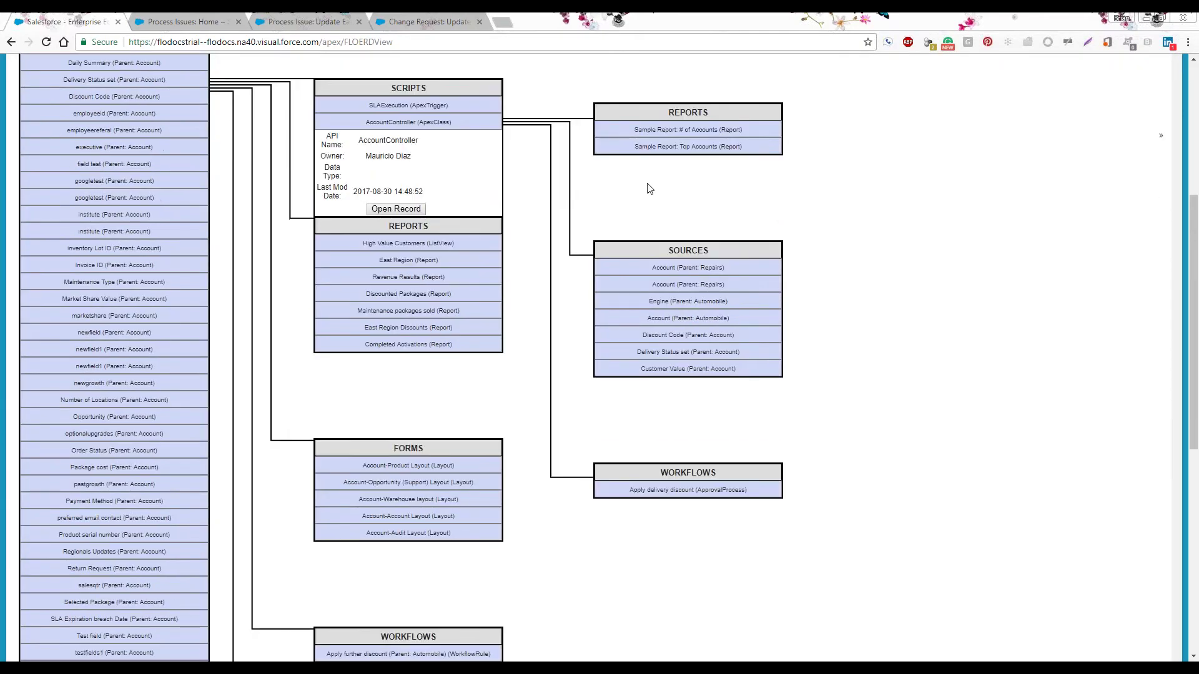
scroll(650, 188, up, 1)
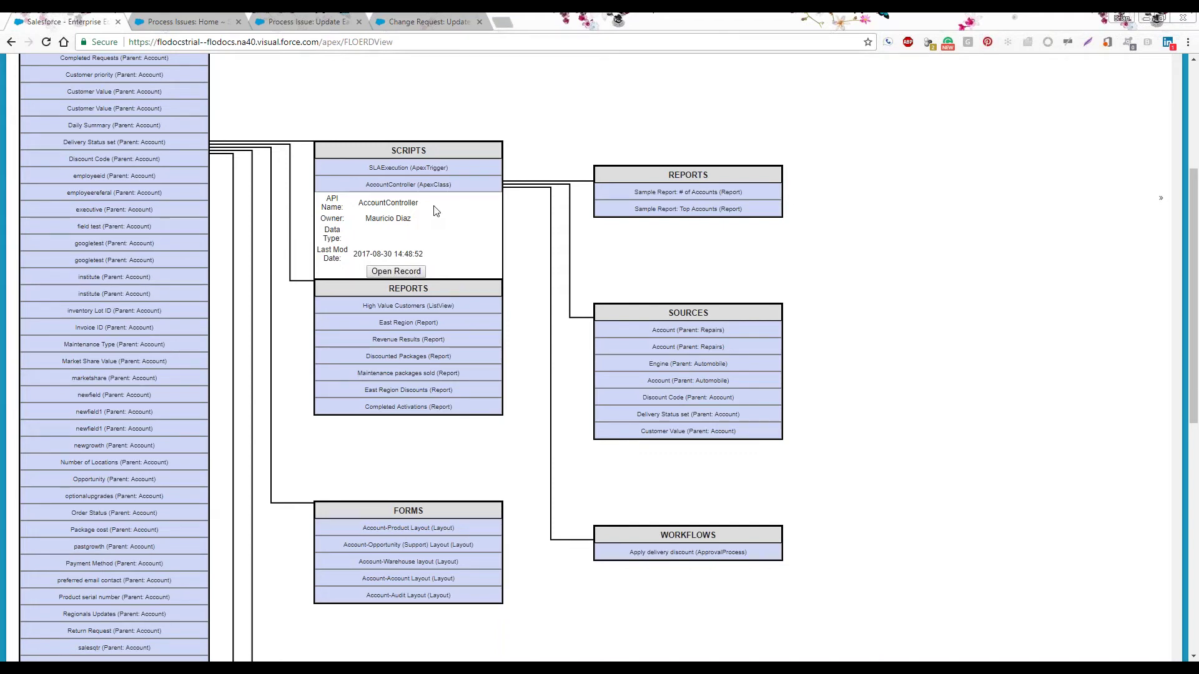
scroll(708, 204, down, 1)
scroll(708, 203, down, 1)
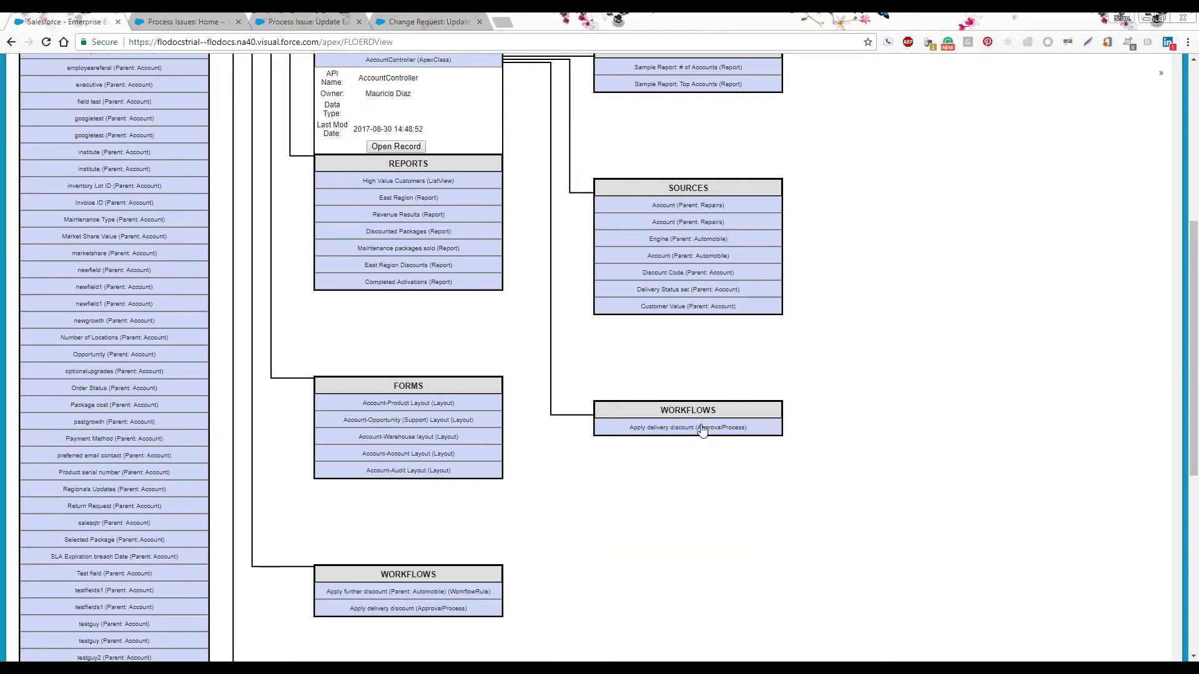
scroll(699, 431, up, 1)
scroll(696, 416, up, 2)
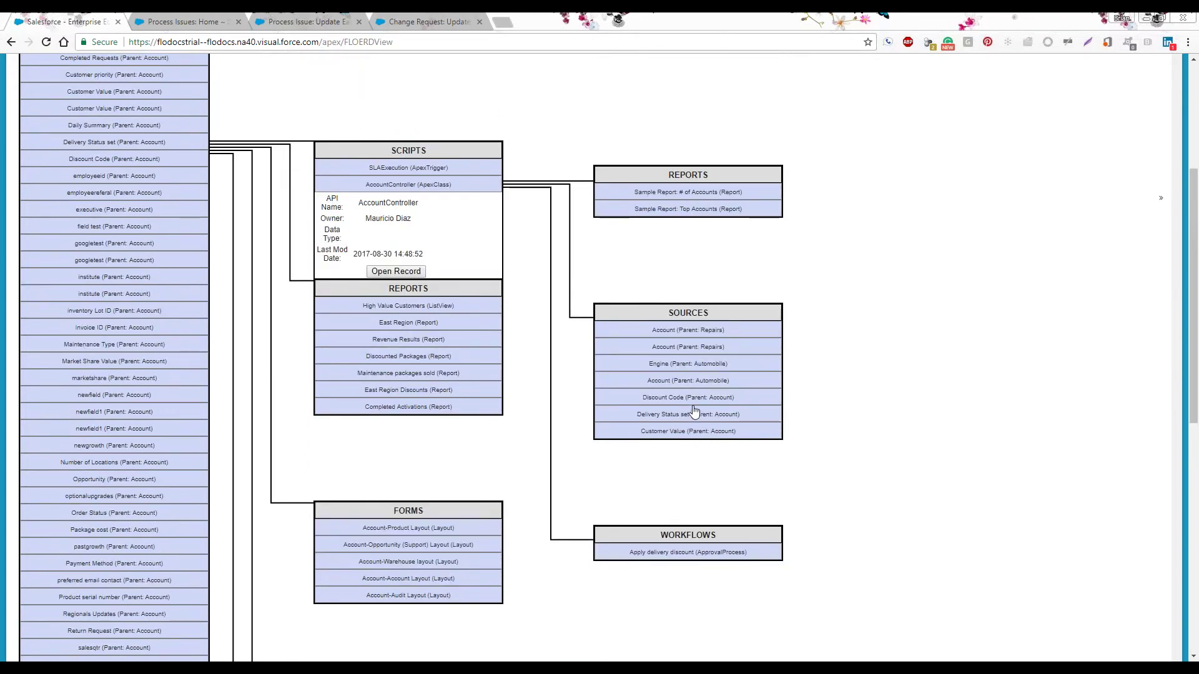
scroll(693, 412, up, 1)
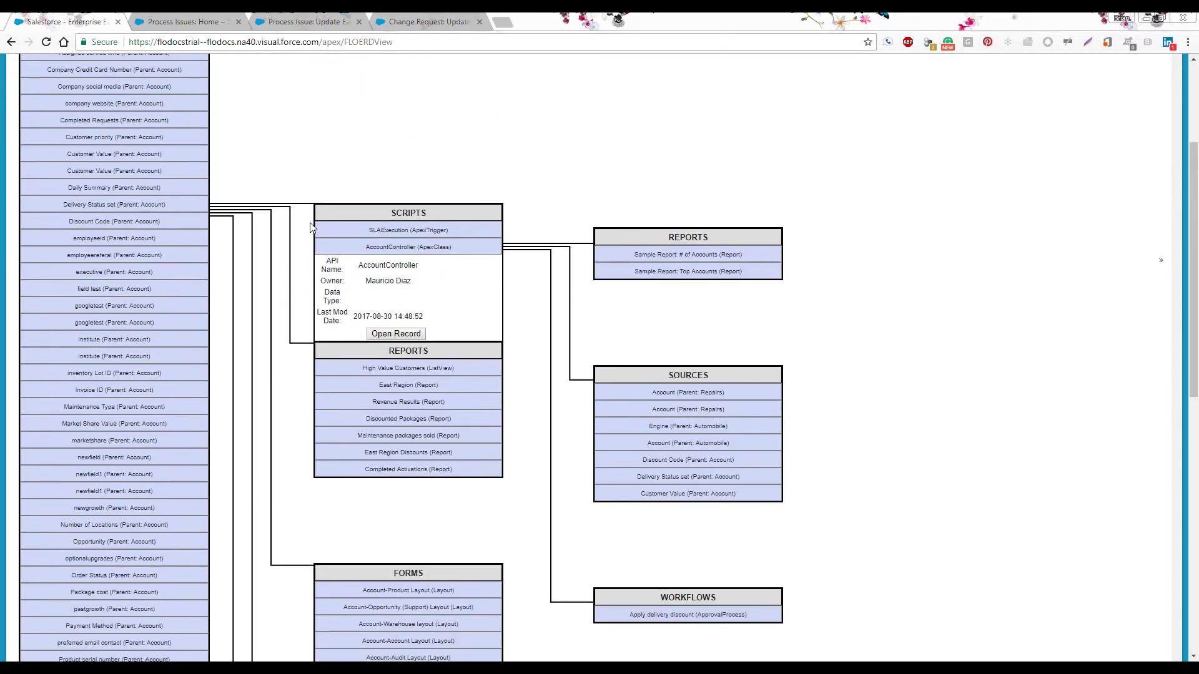
click(149, 223)
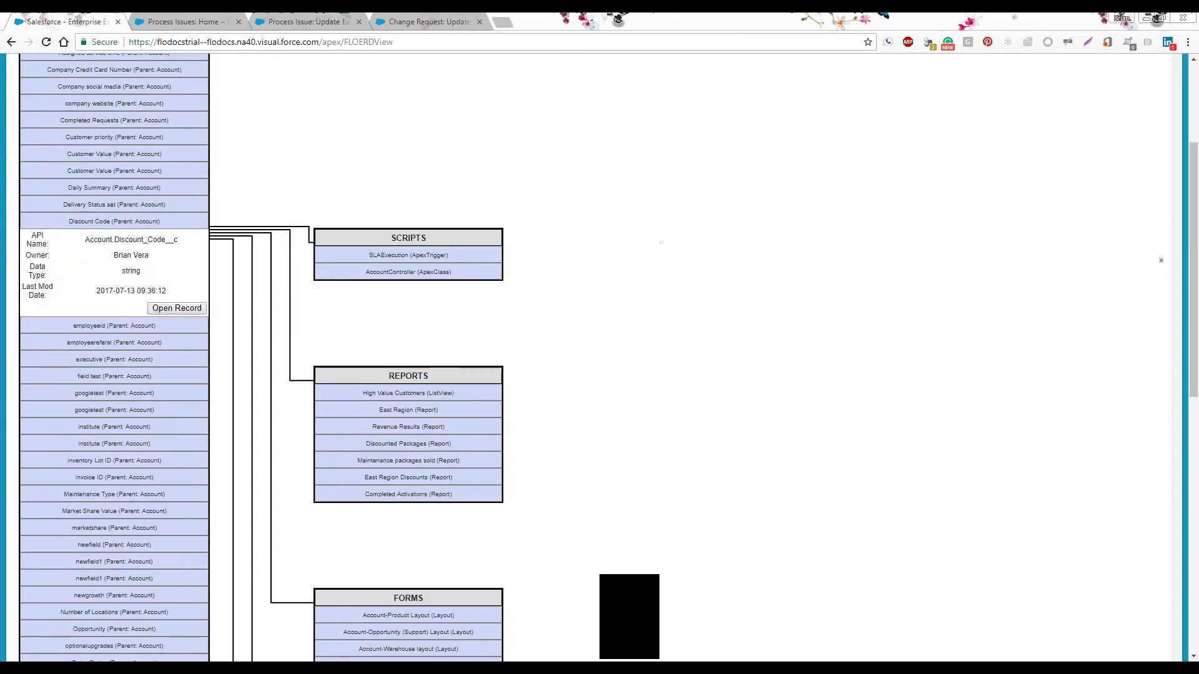
click(176, 309)
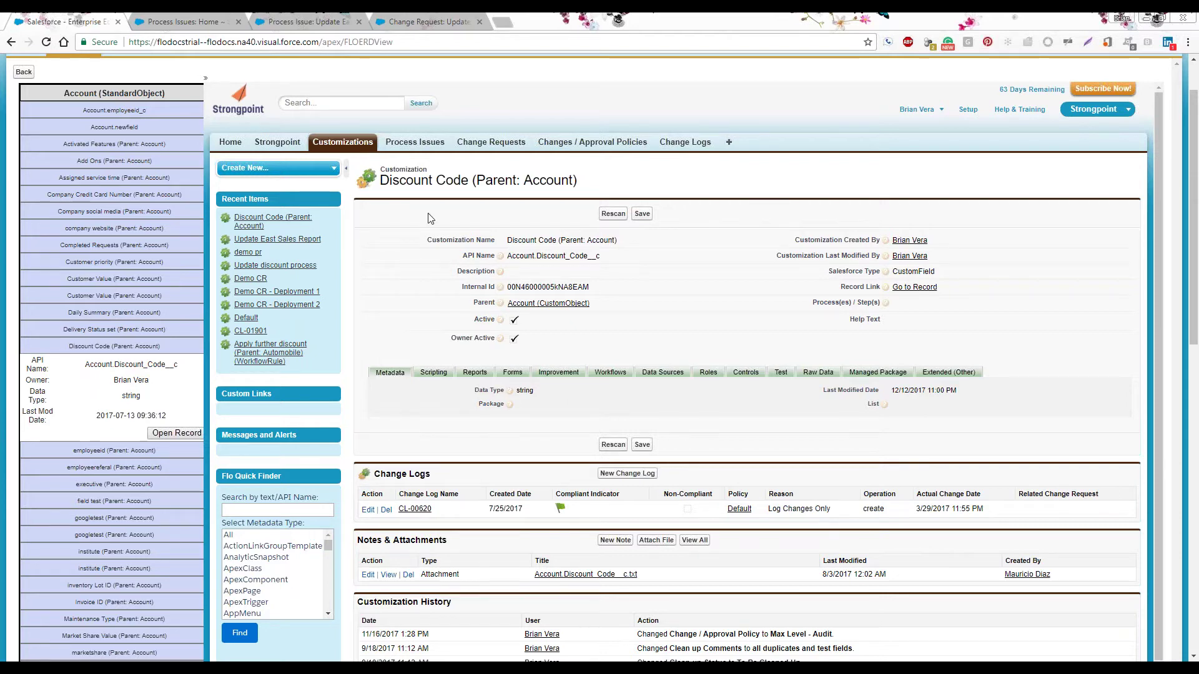
- Review the Discount Code record's Scripting, Reports, Forms and Improvement details, then edit Clean-up Status
scroll(429, 218, down, 1)
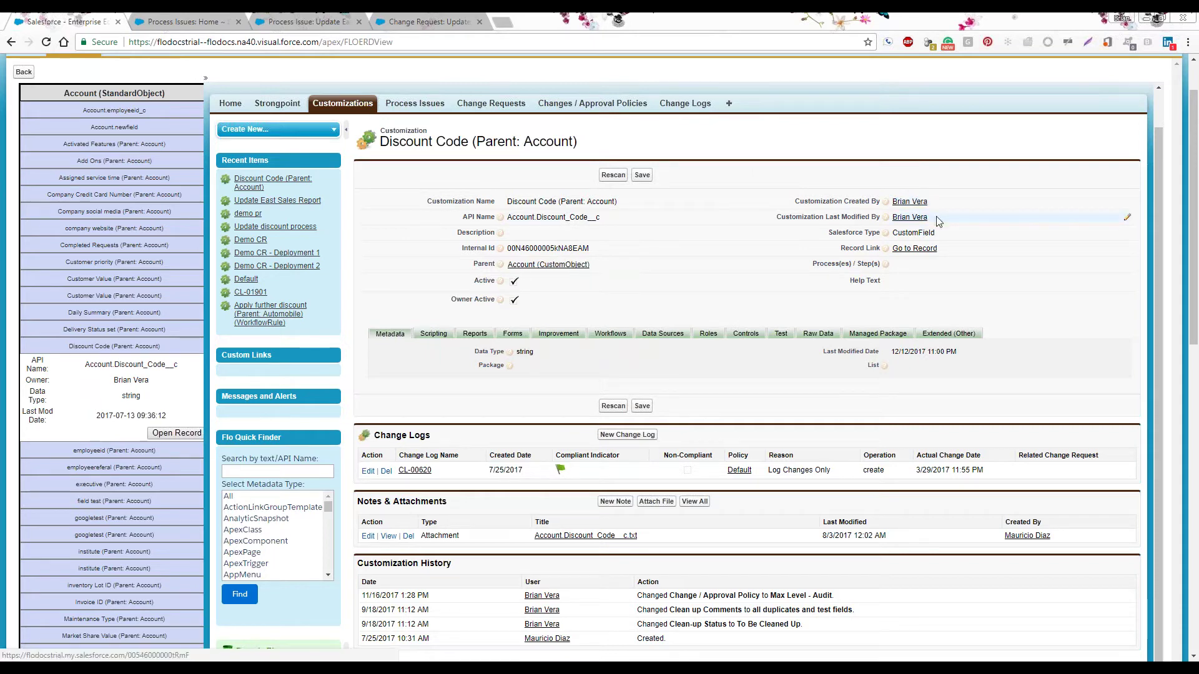
mouse_move(892, 236)
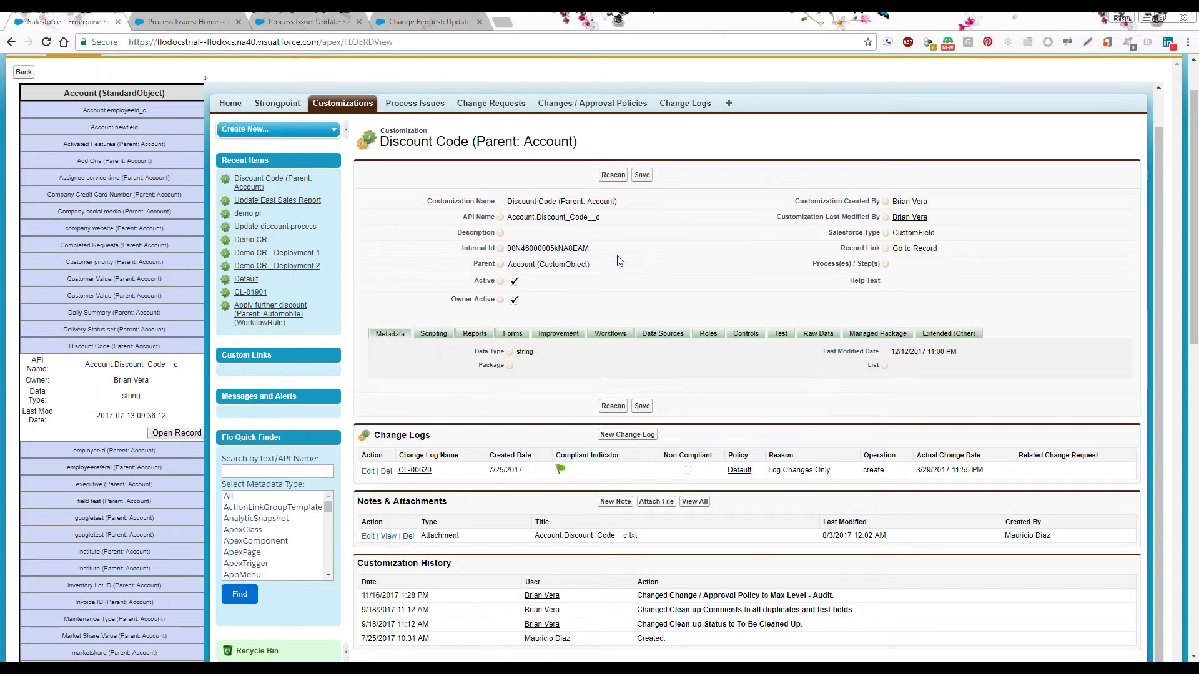
scroll(617, 261, down, 1)
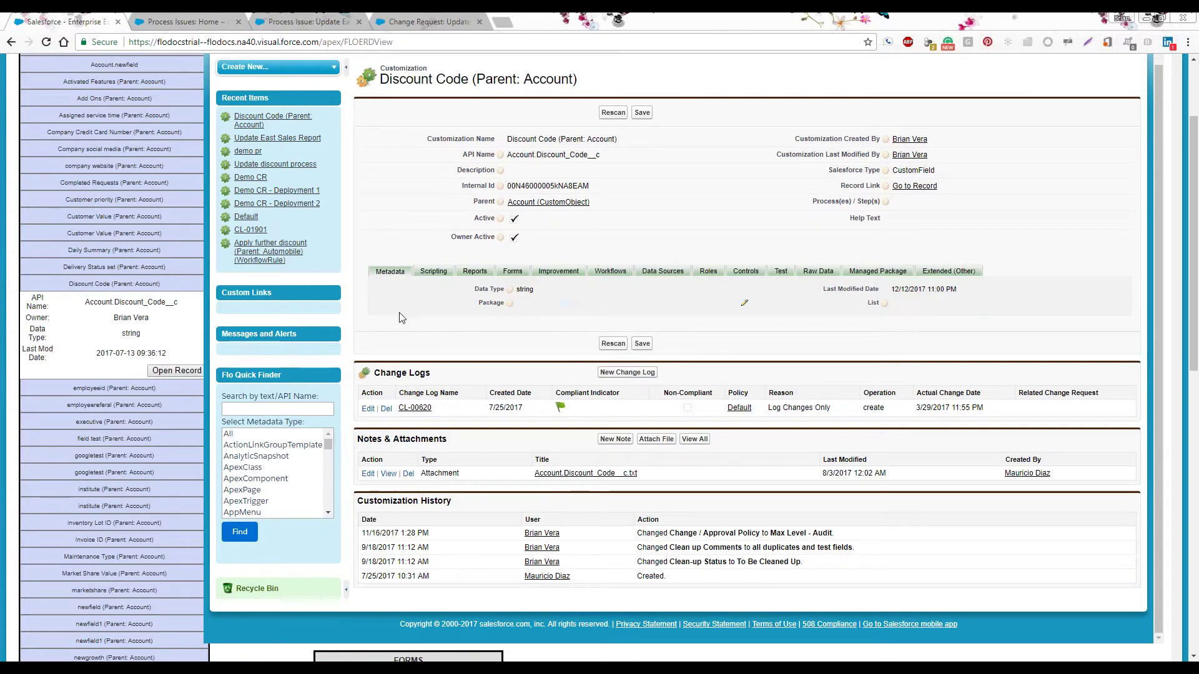
click(435, 273)
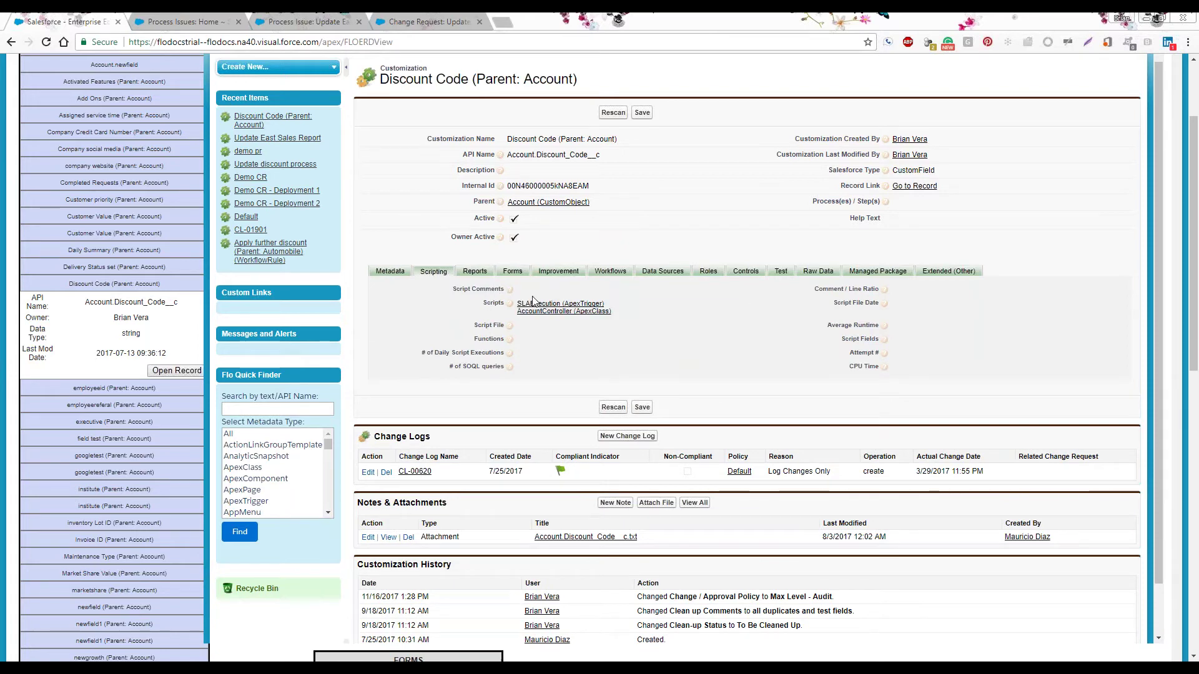
click(480, 272)
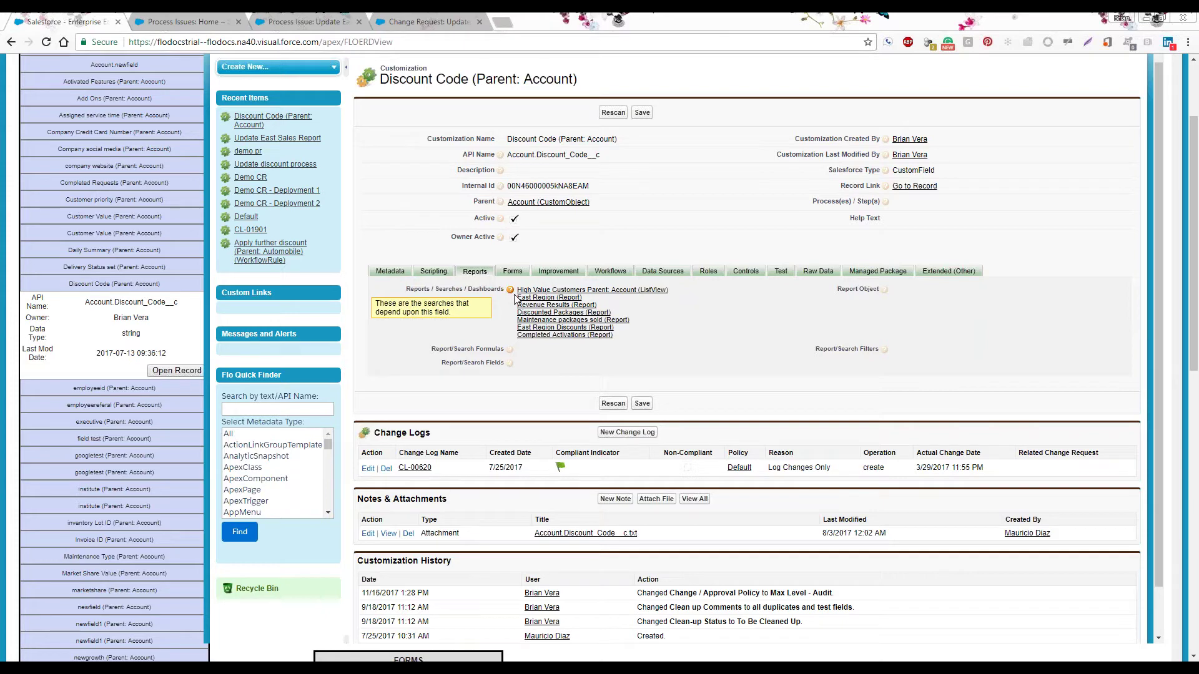
click(513, 272)
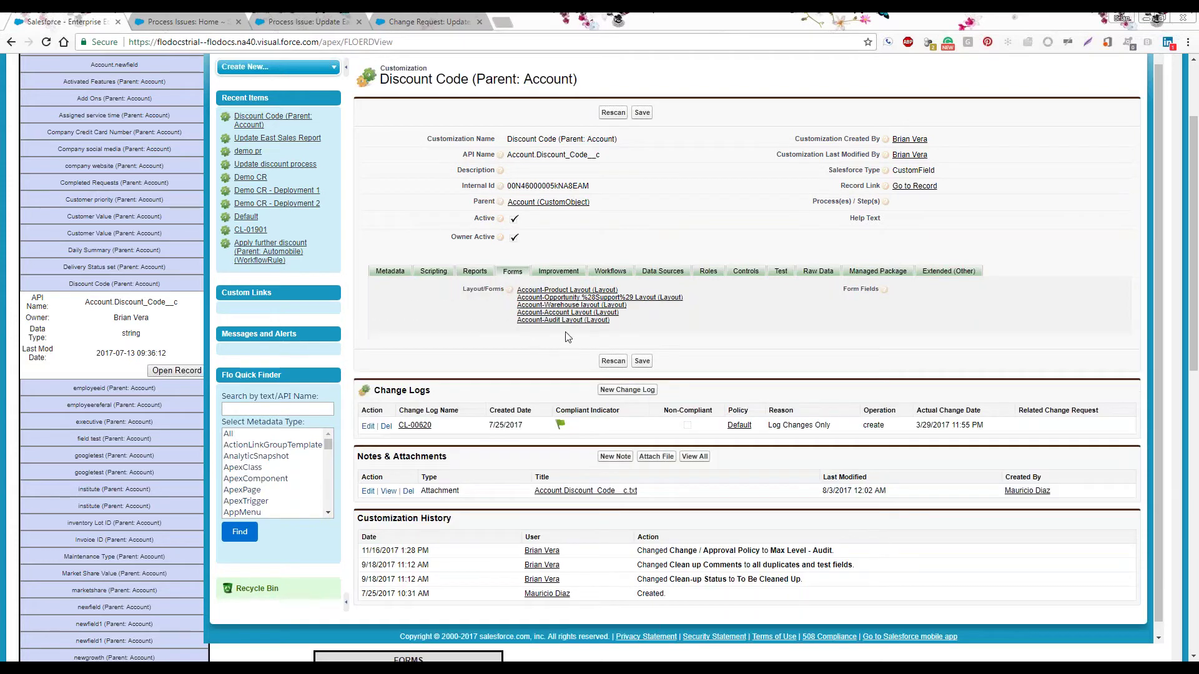
click(565, 274)
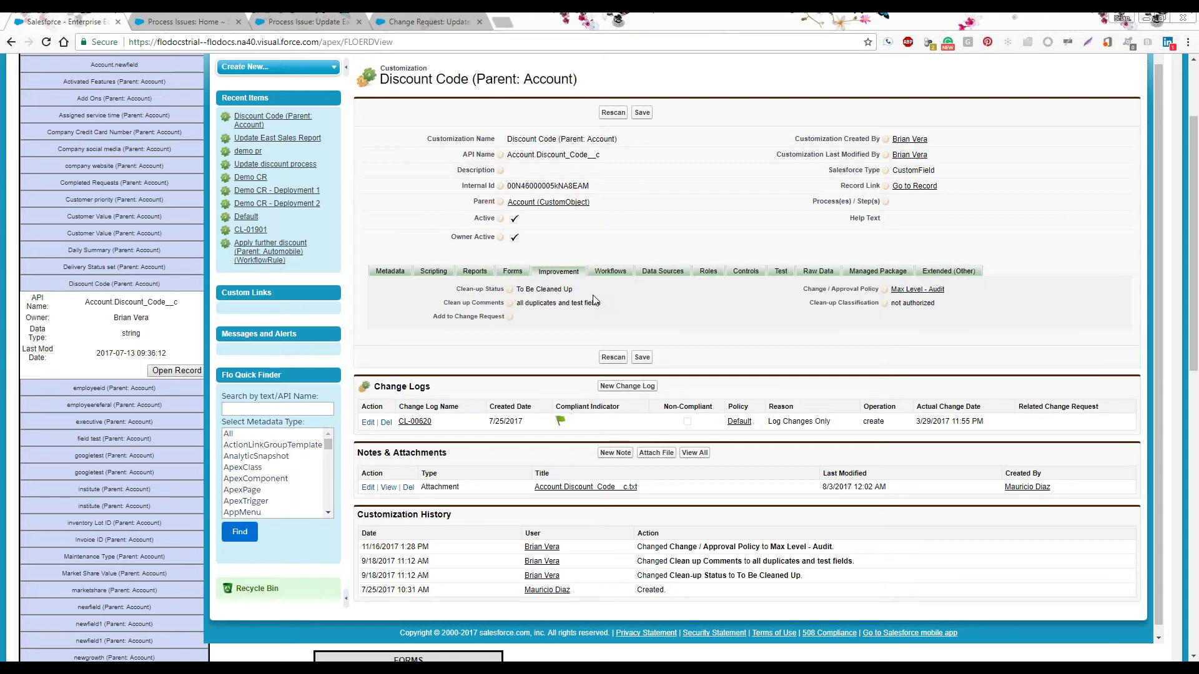
double_click(612, 294)
- Set Clean-up Status to Under Investigation, then view the Workflows and Roles details
click(615, 292)
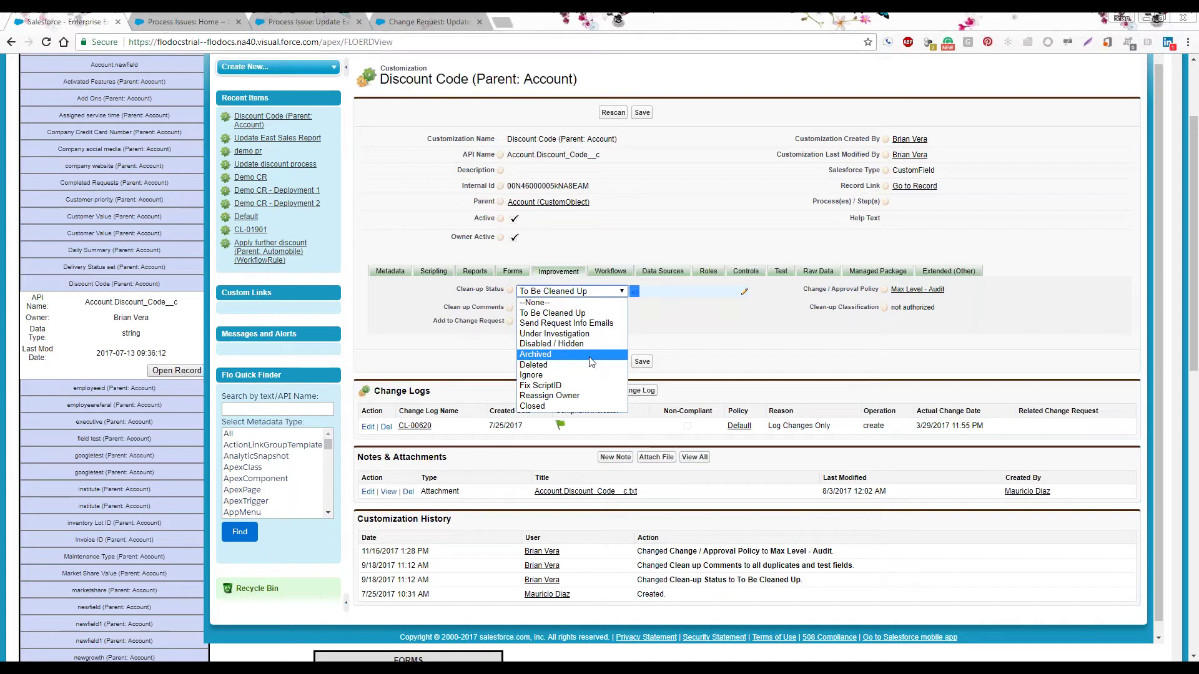
click(587, 335)
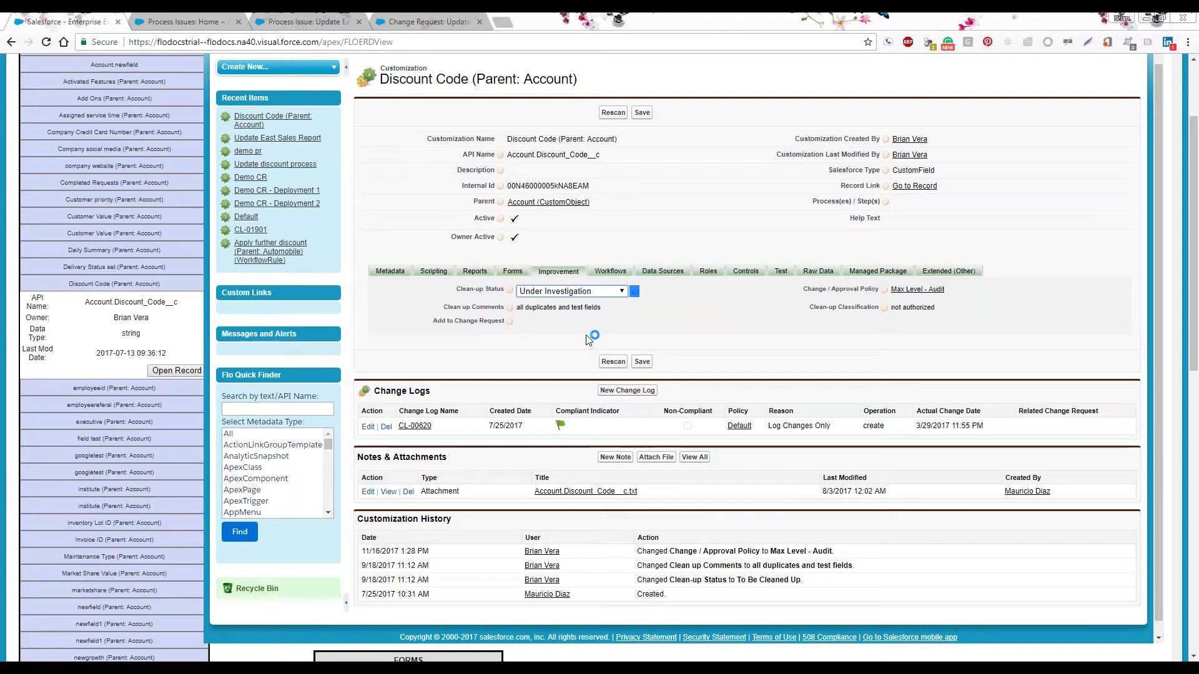
click(604, 275)
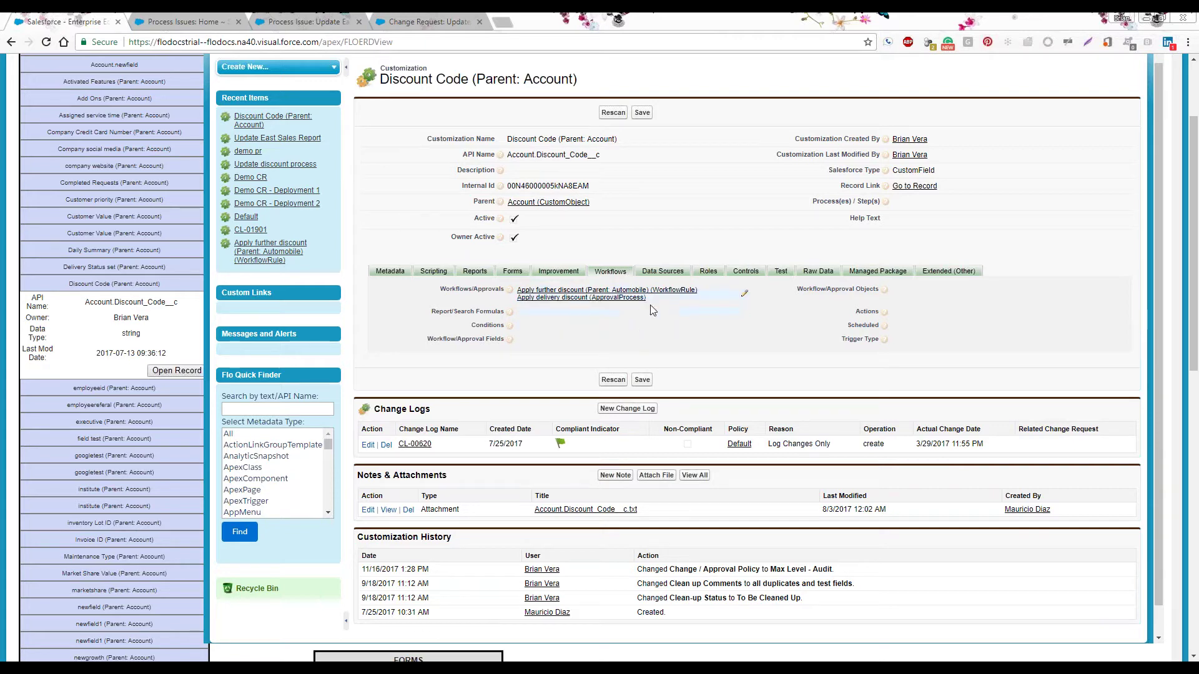
click(715, 275)
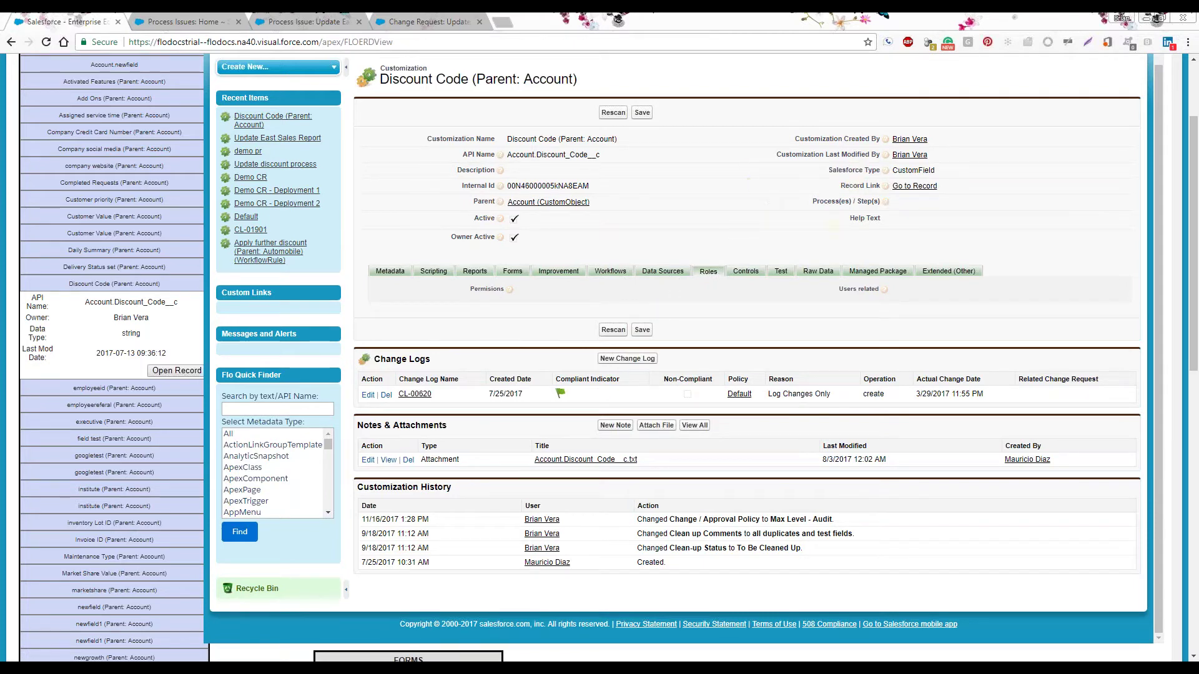
- Review the Discount Code record's Roles, Controls and Raw Data tabs
click(915, 188)
click(745, 273)
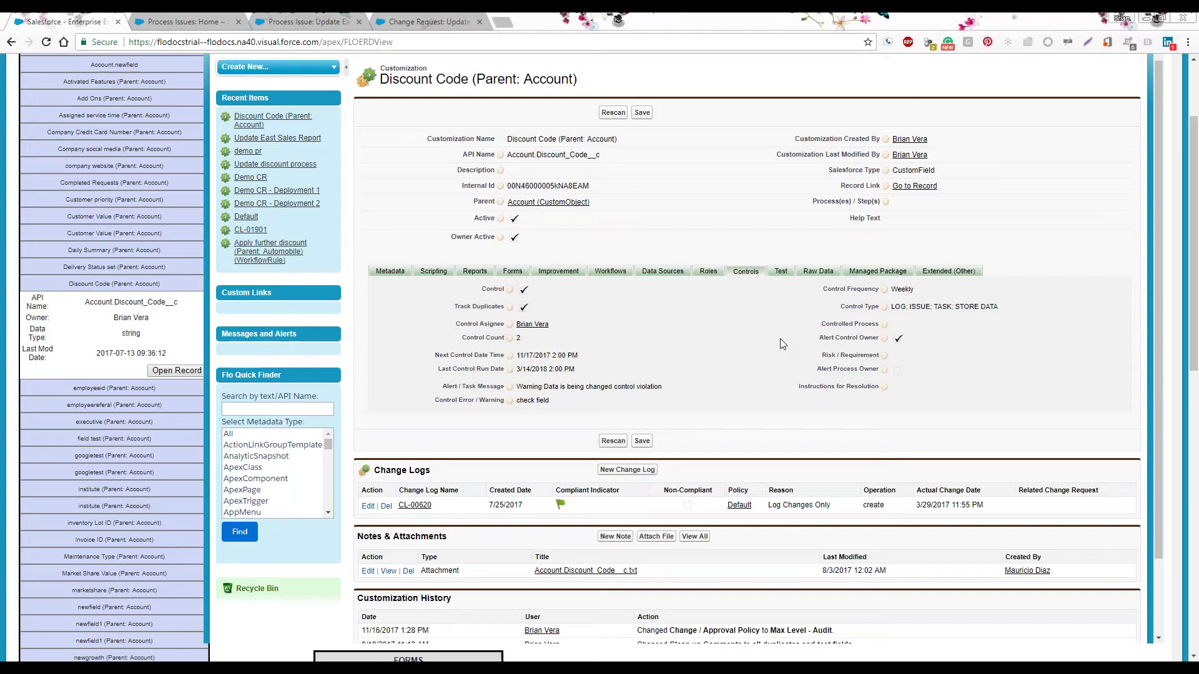
click(819, 274)
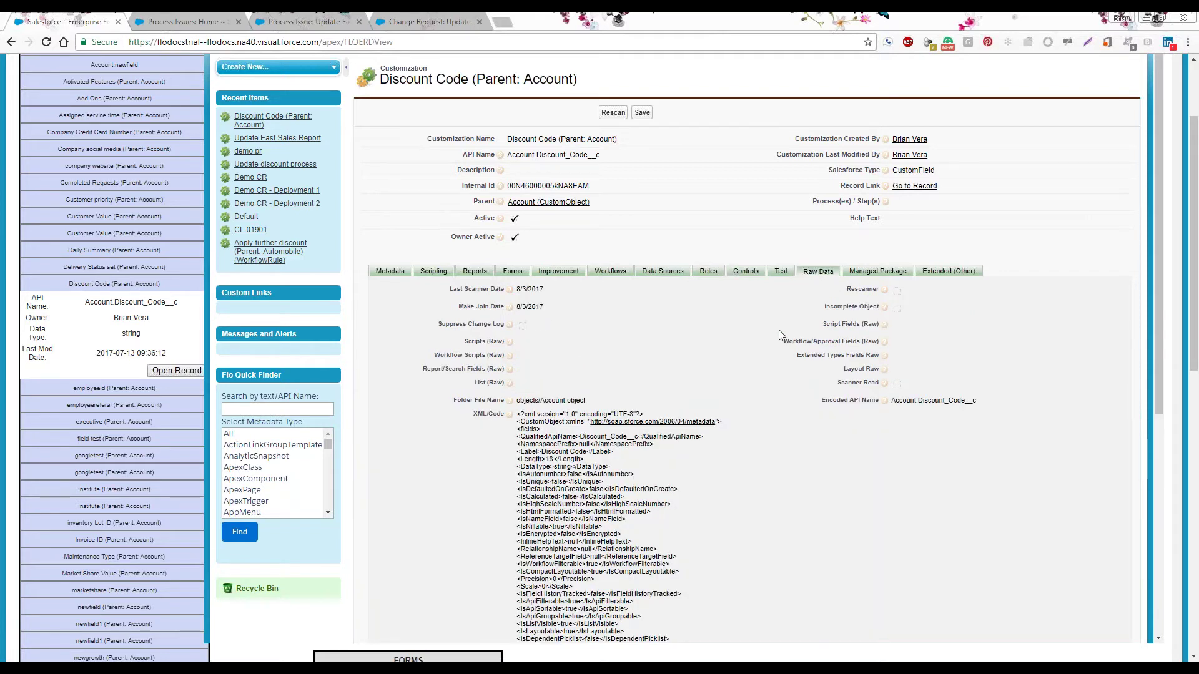
- Check the raw XML, Managed Package state and the Accounts with Automobiles with Repairs dependency
scroll(778, 330, down, 2)
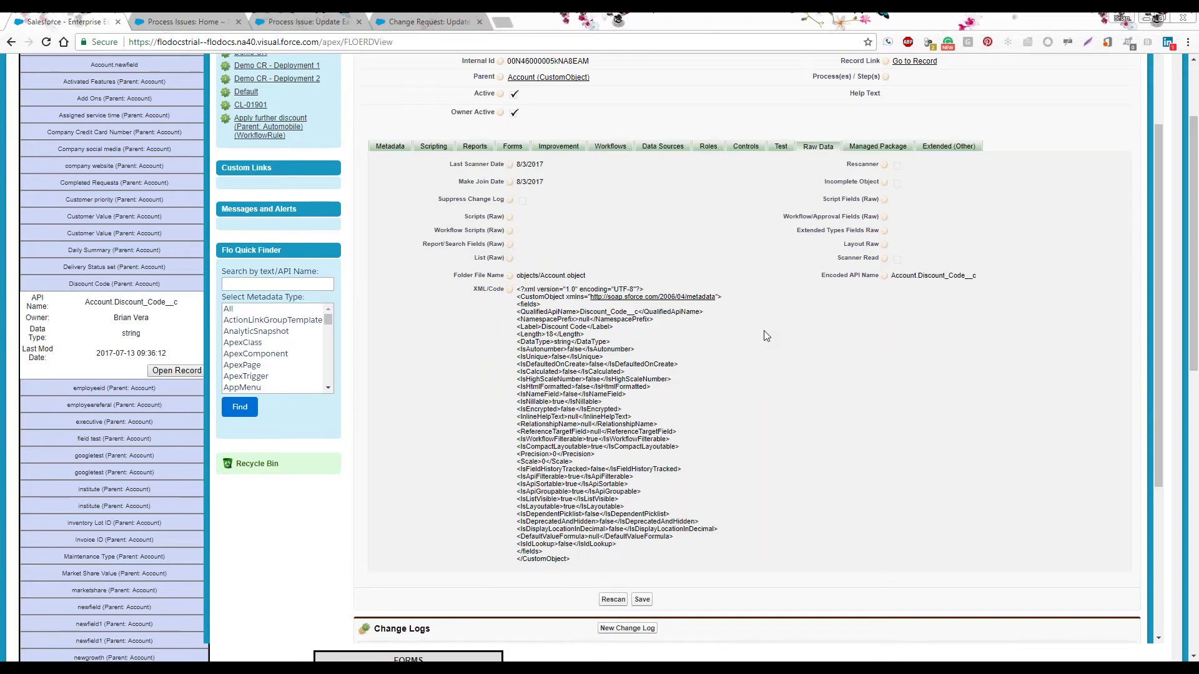
scroll(763, 331, up, 1)
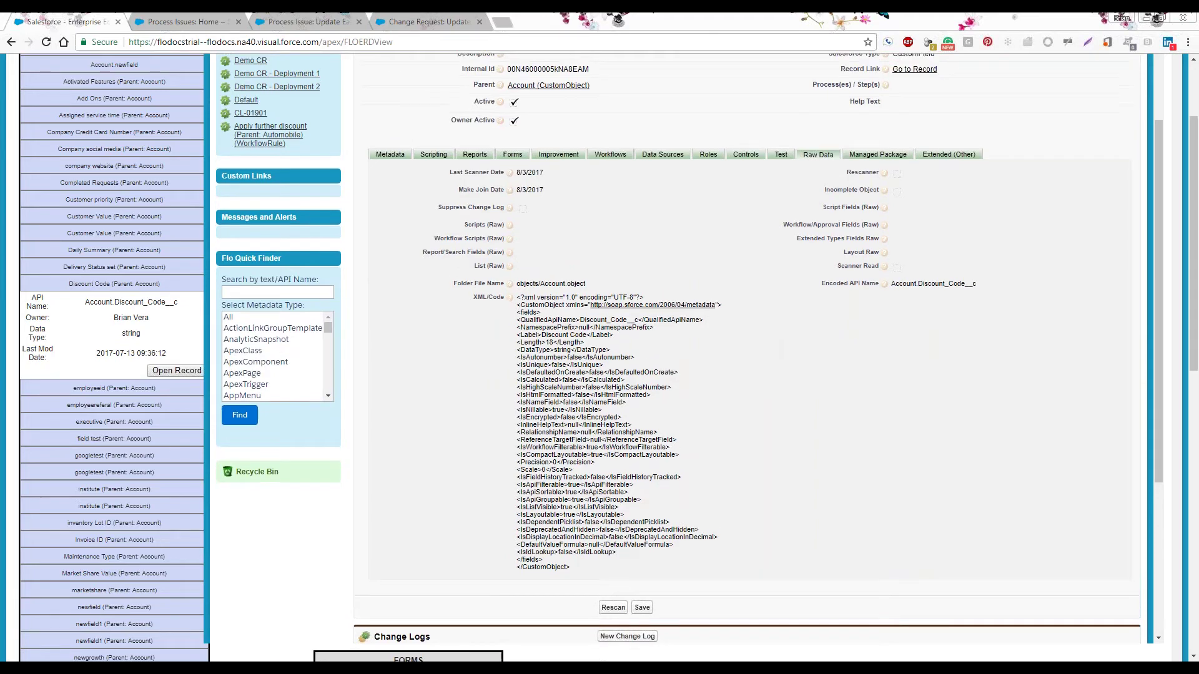
click(889, 210)
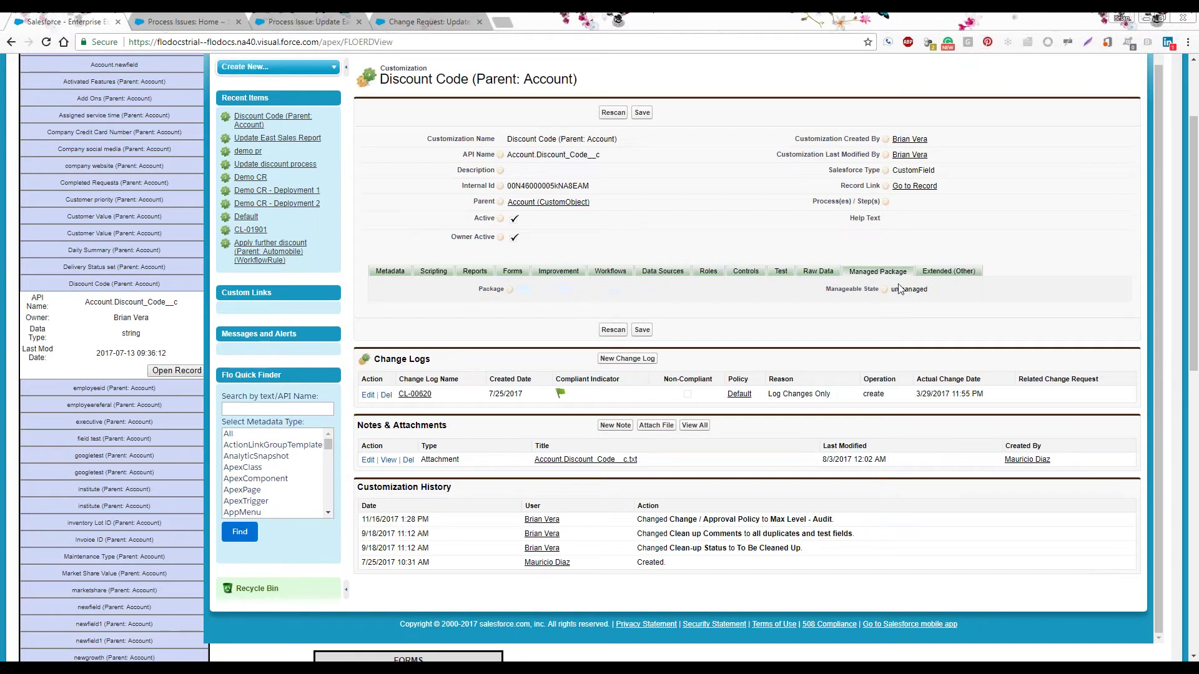
click(953, 269)
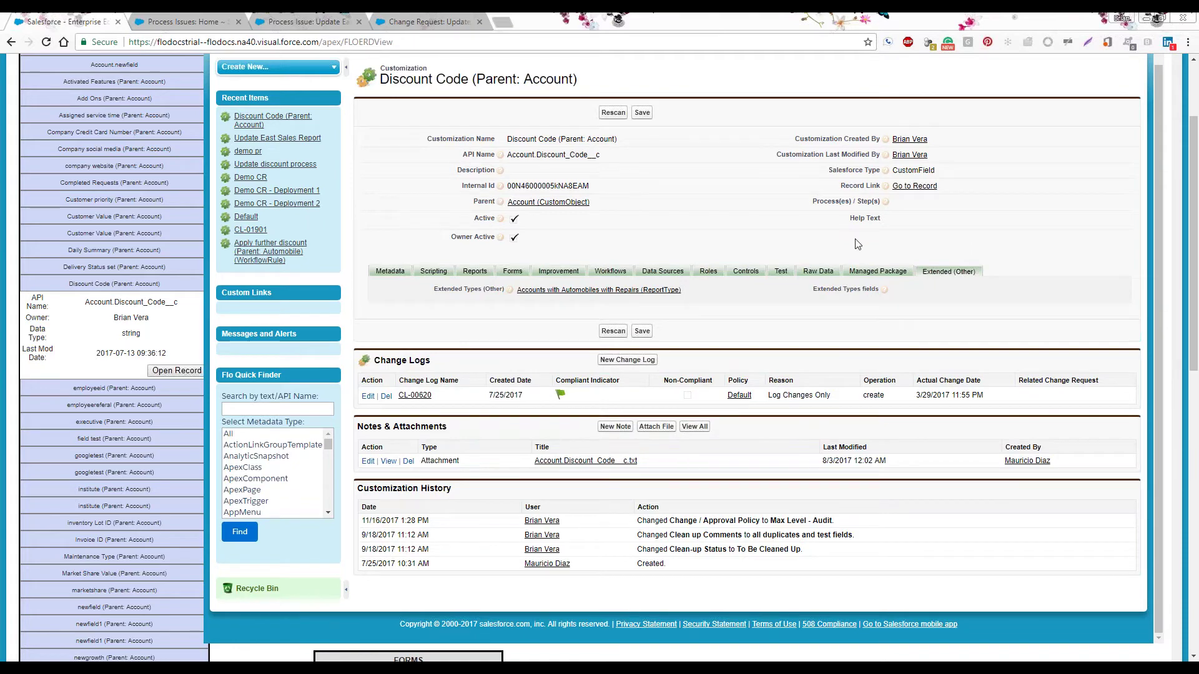
scroll(854, 253, down, 1)
- Scroll through the Discount Code record, then switch to the 'Process Issues: Home' tab
scroll(858, 243, down, 1)
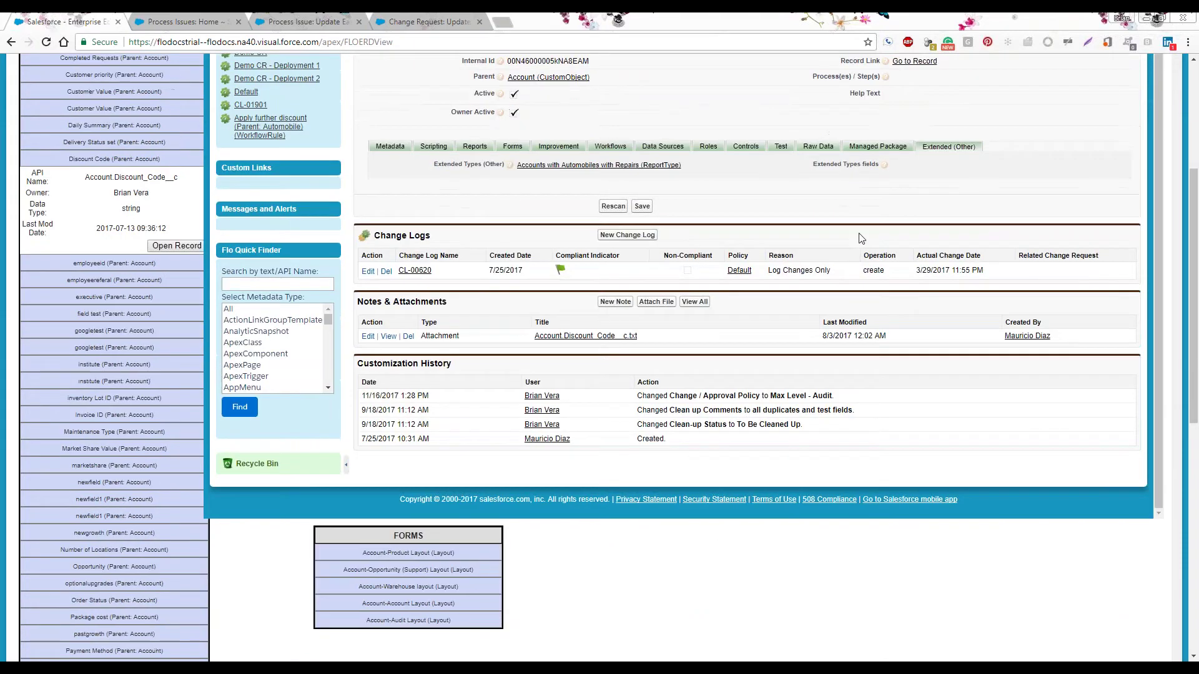
scroll(861, 238, up, 1)
scroll(837, 237, up, 3)
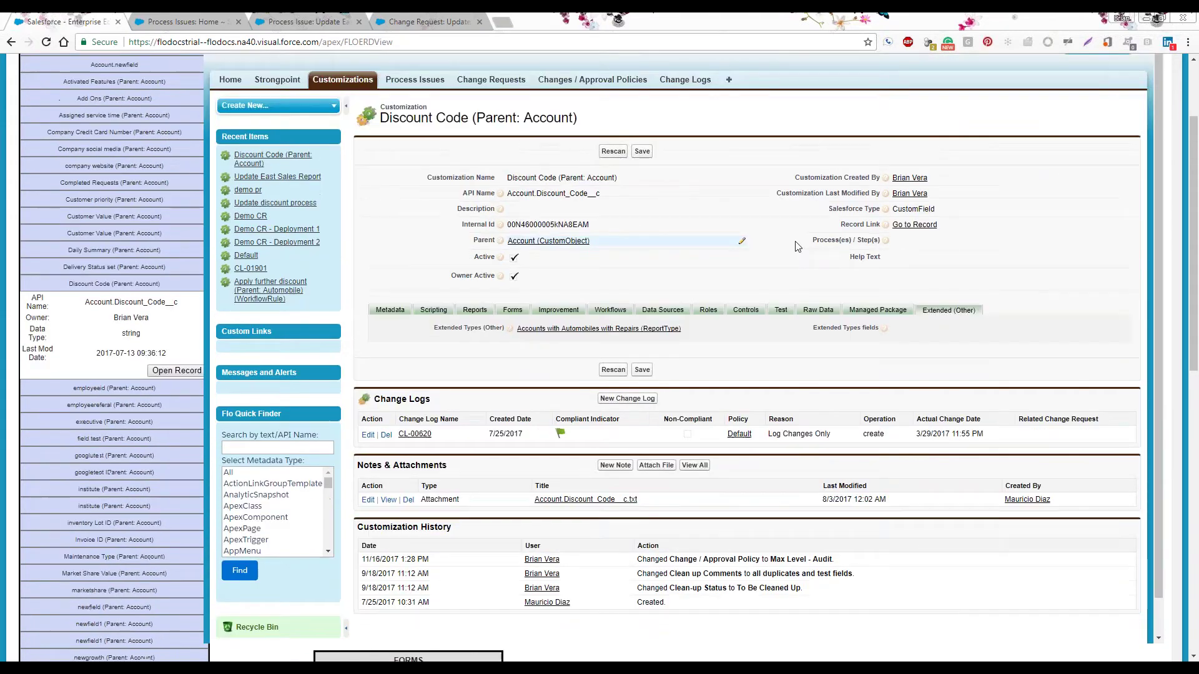
scroll(795, 236, down, 1)
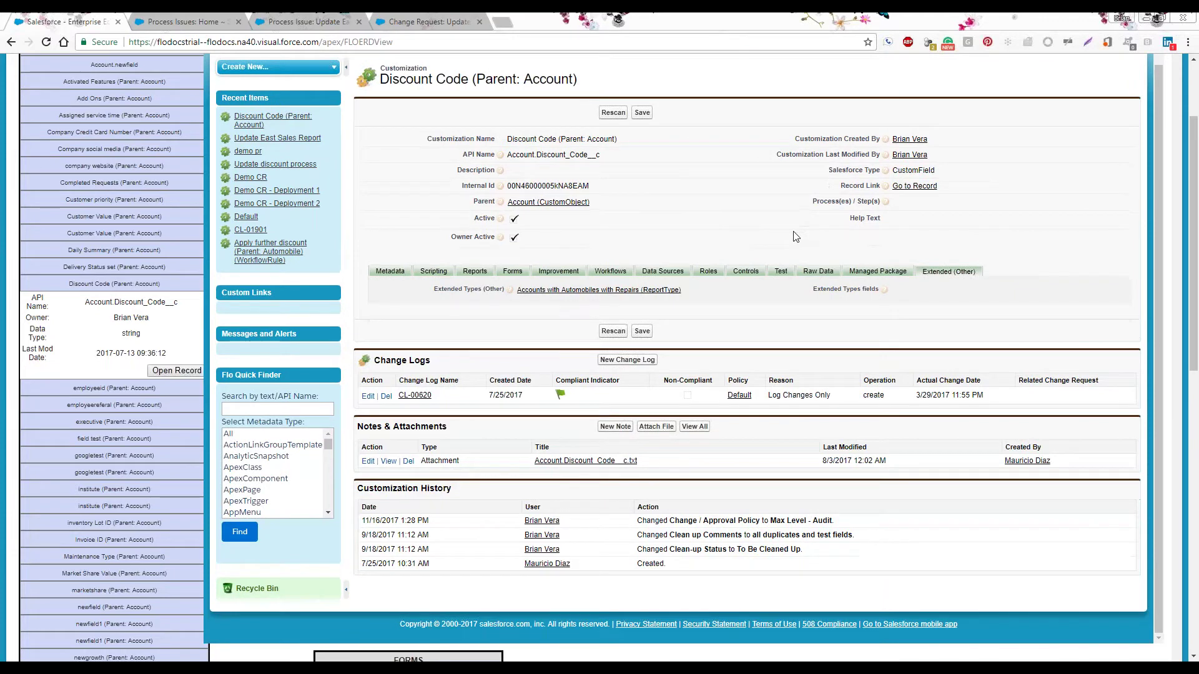
scroll(741, 256, down, 3)
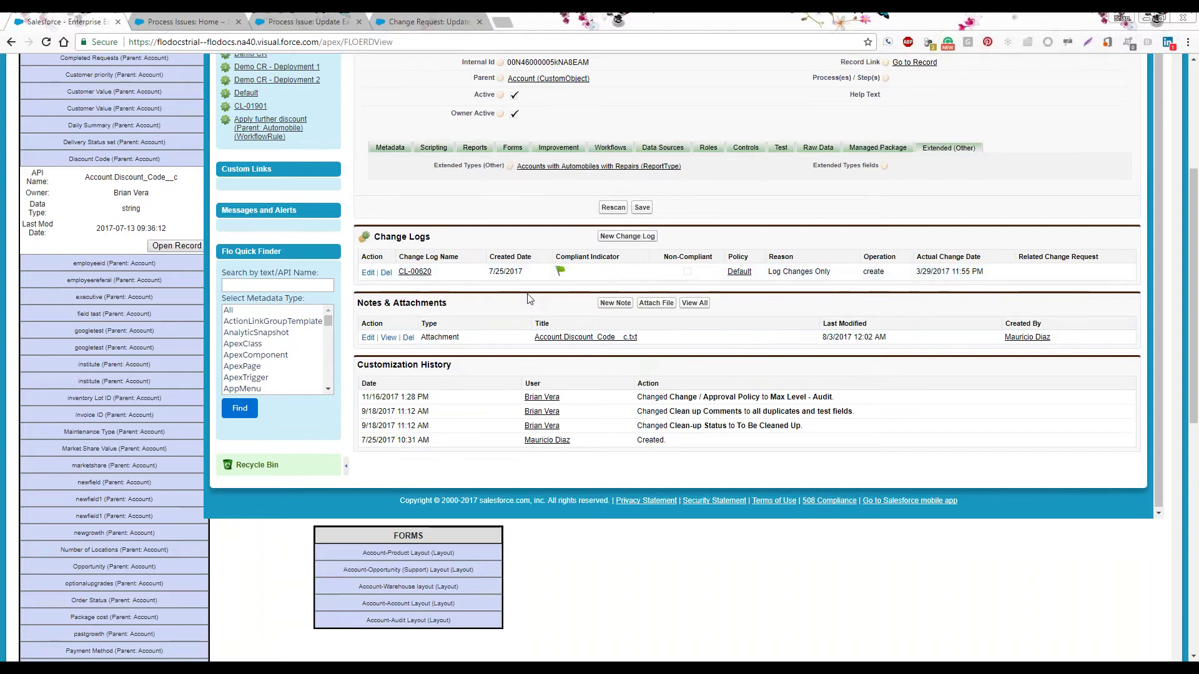
scroll(587, 278, up, 4)
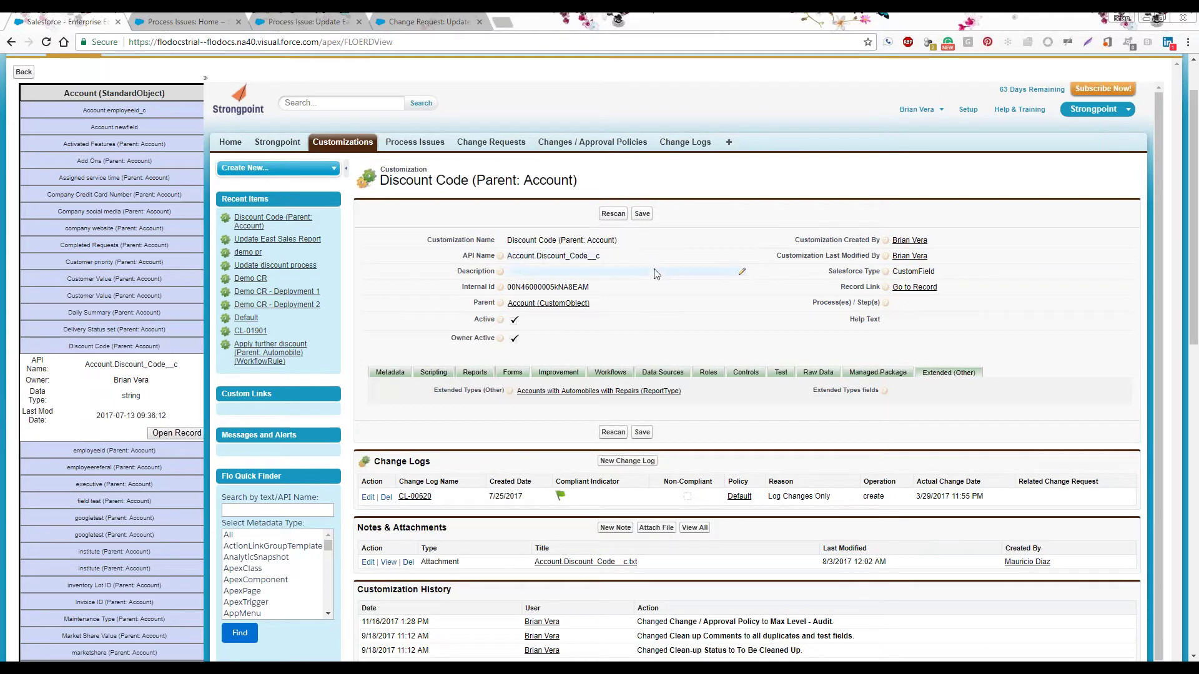
scroll(655, 274, up, 1)
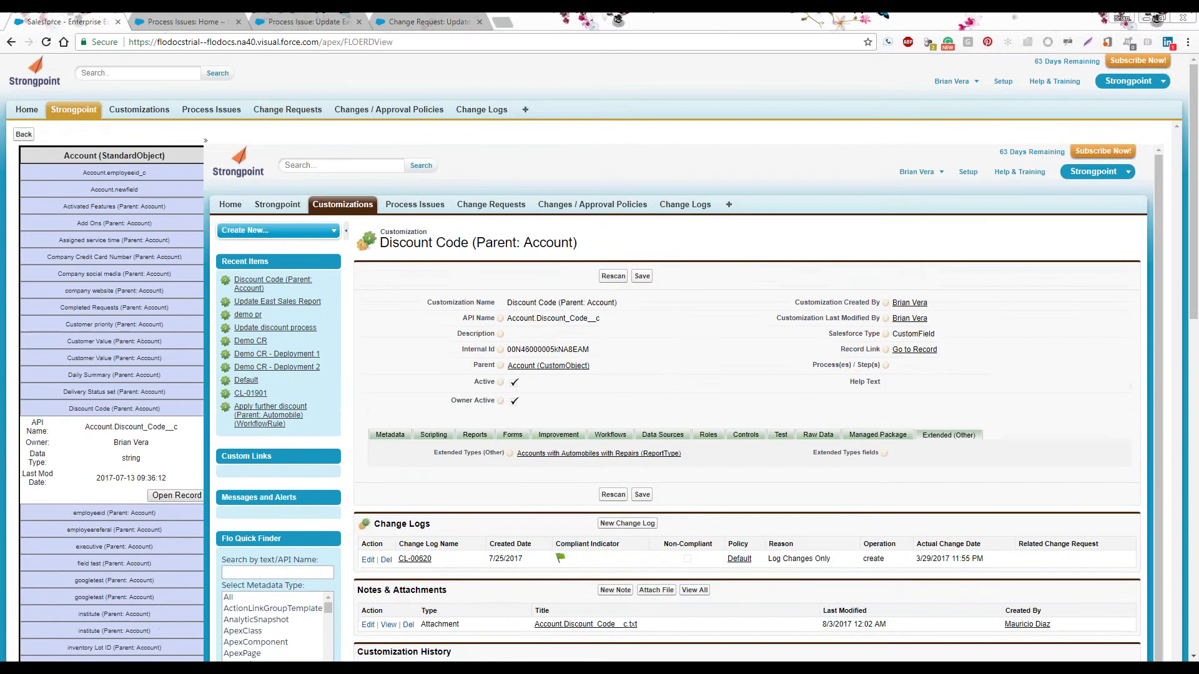
click(194, 22)
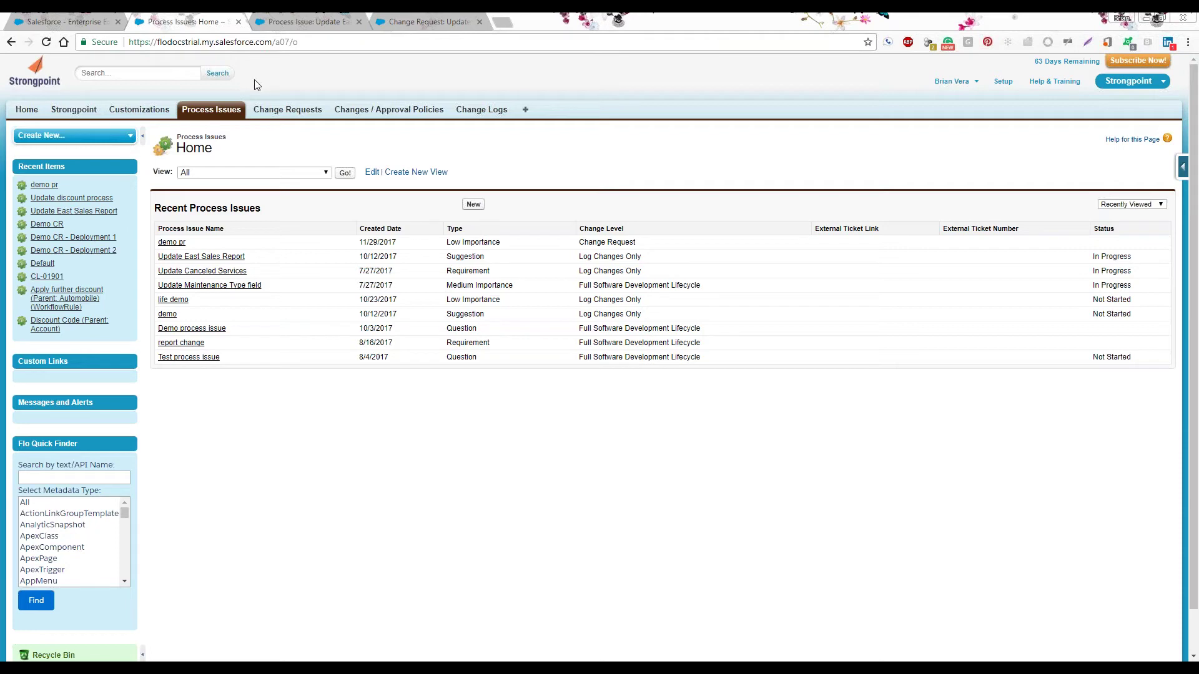
- Create a new blank process issue from the Recent Process Issues list
click(473, 206)
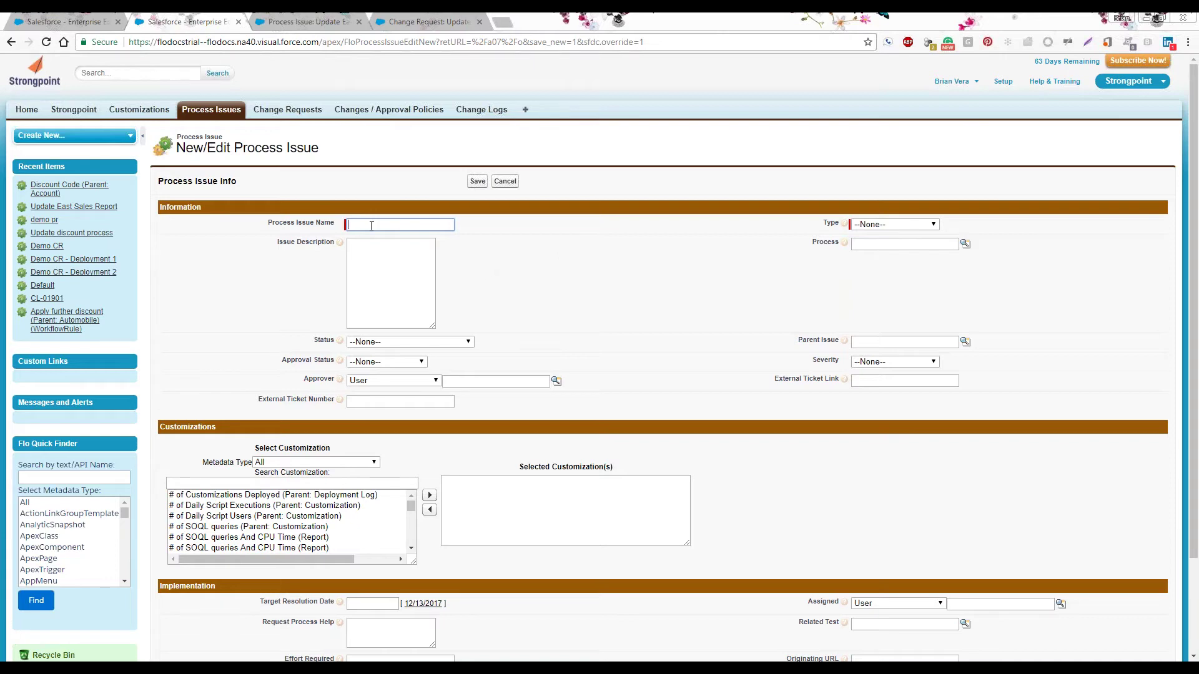
- Name the process issue 'Update discount process report', describe it 'update report', set Medium Importance and In Progress
text(U)
text(pdater)
text(discount)
text( process)
text( report)
click(383, 267)
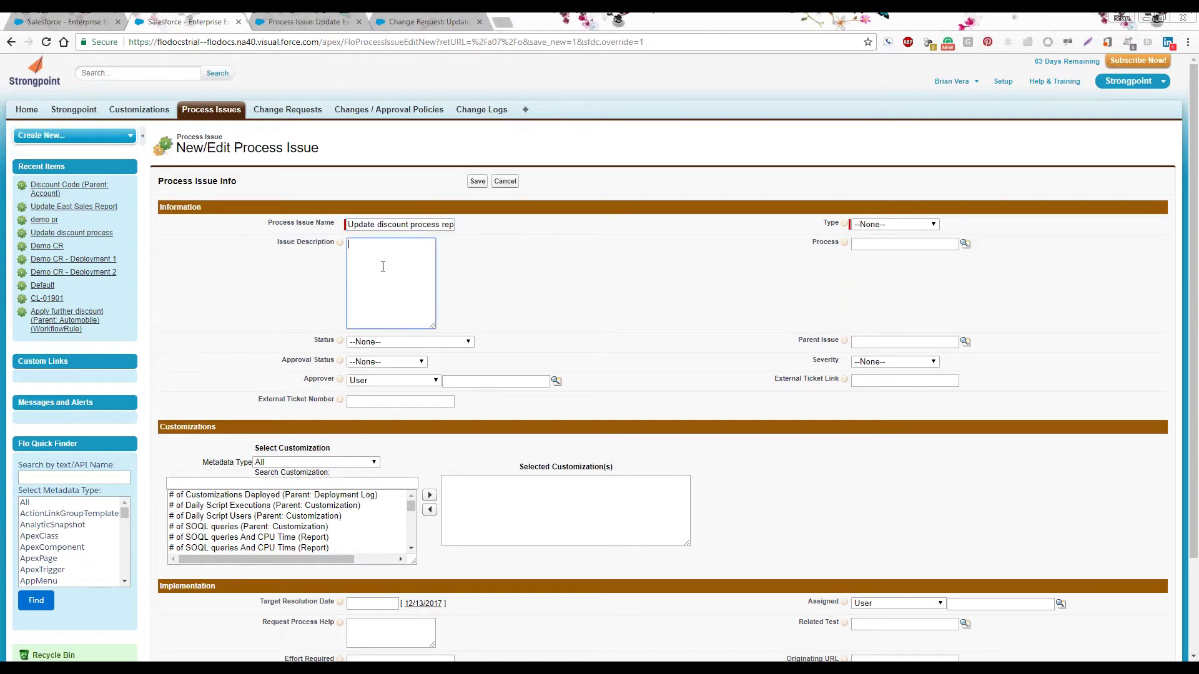
text(update report)
click(935, 226)
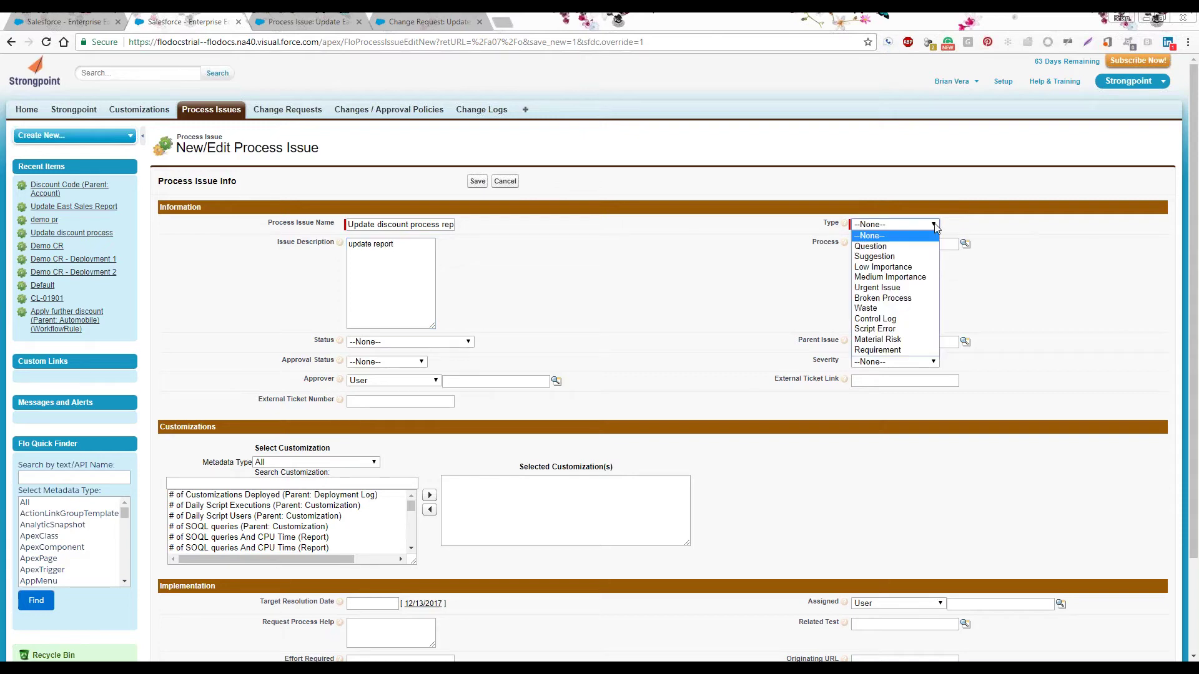
click(927, 278)
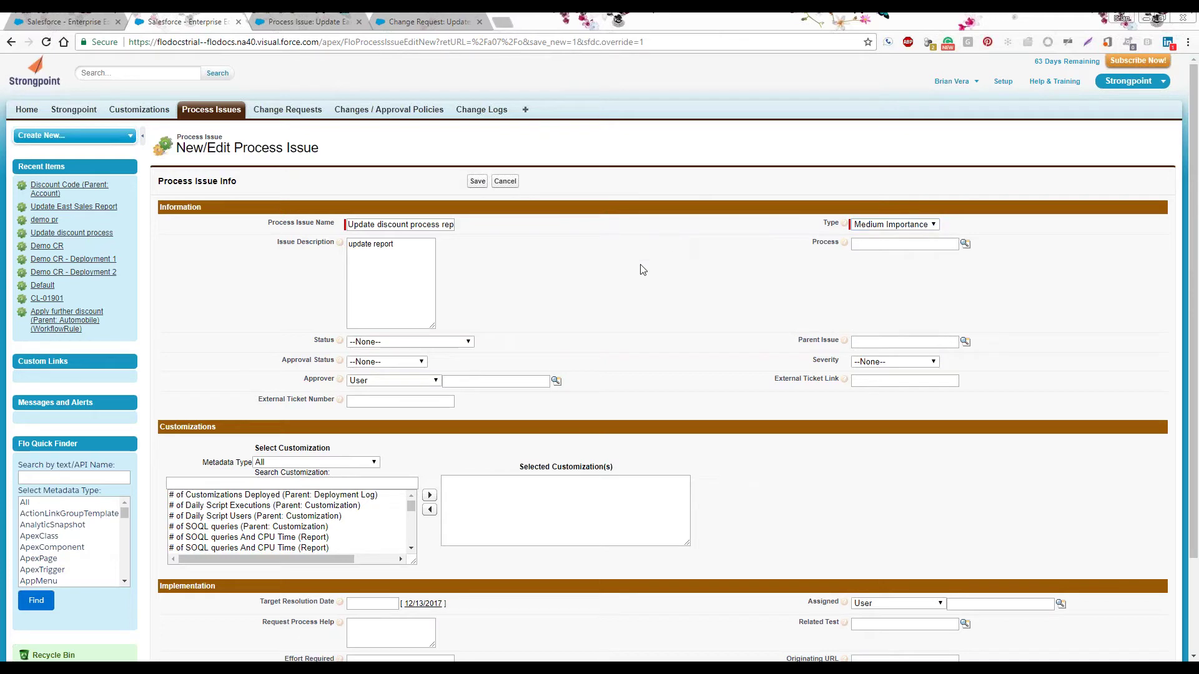
scroll(562, 277, down, 1)
click(469, 283)
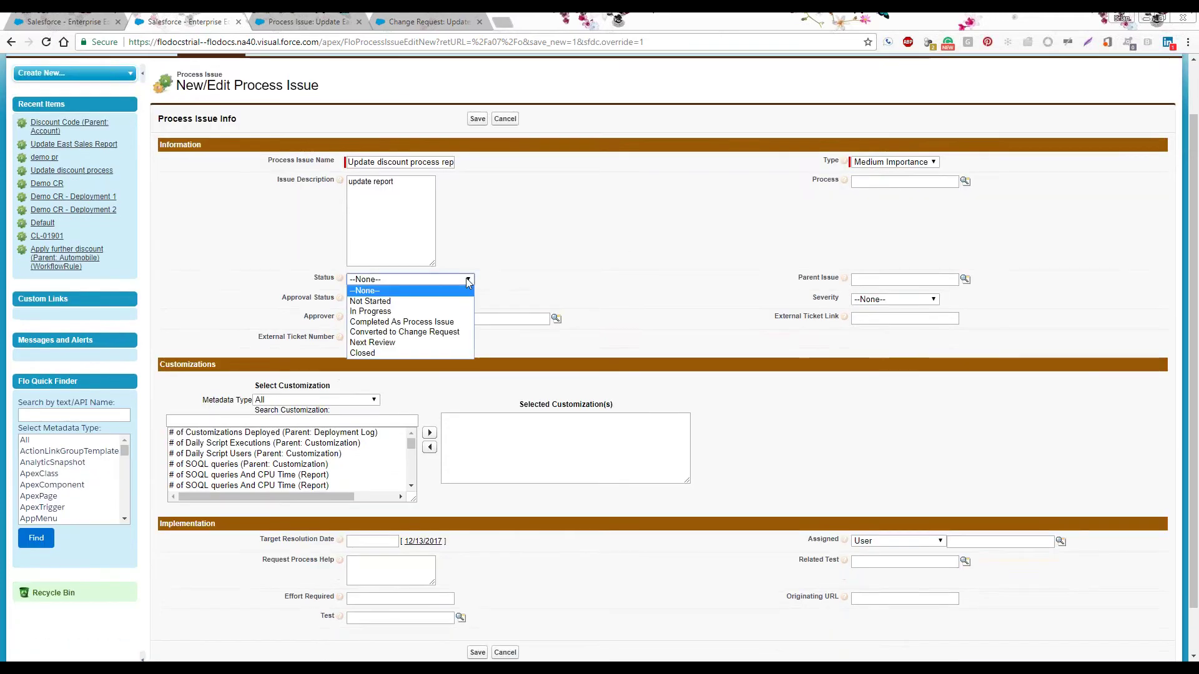
click(440, 311)
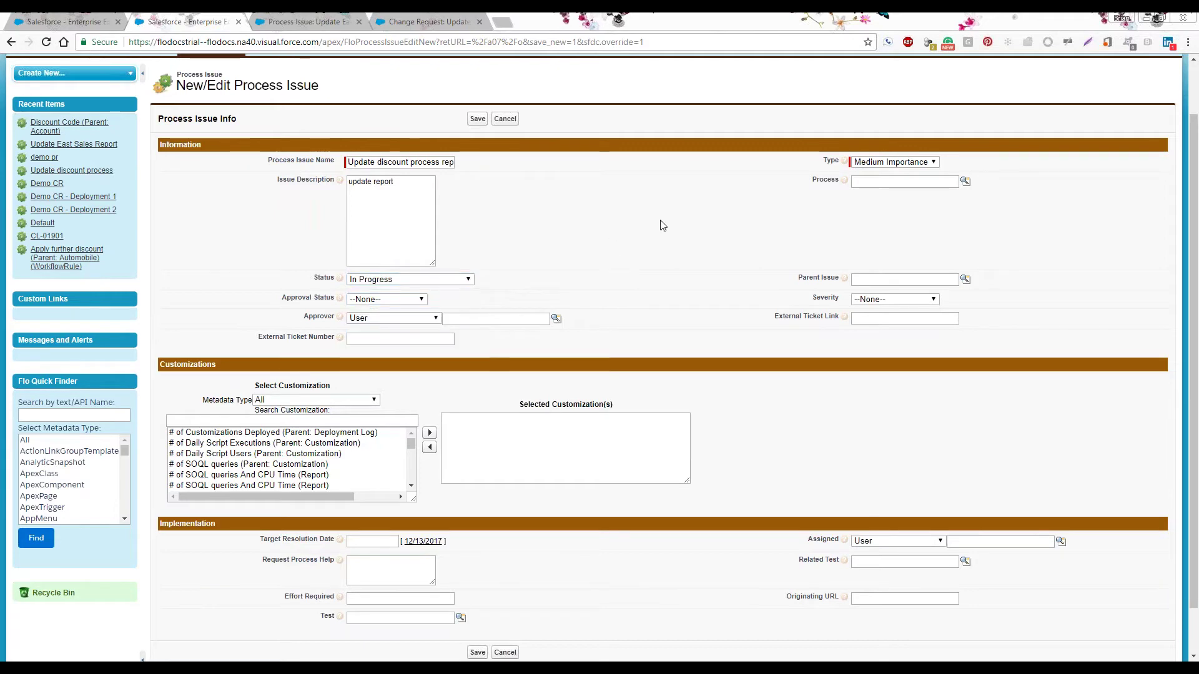
- Link the East Region Discounts report found by searching 'east', then save the issue
scroll(662, 226, down, 1)
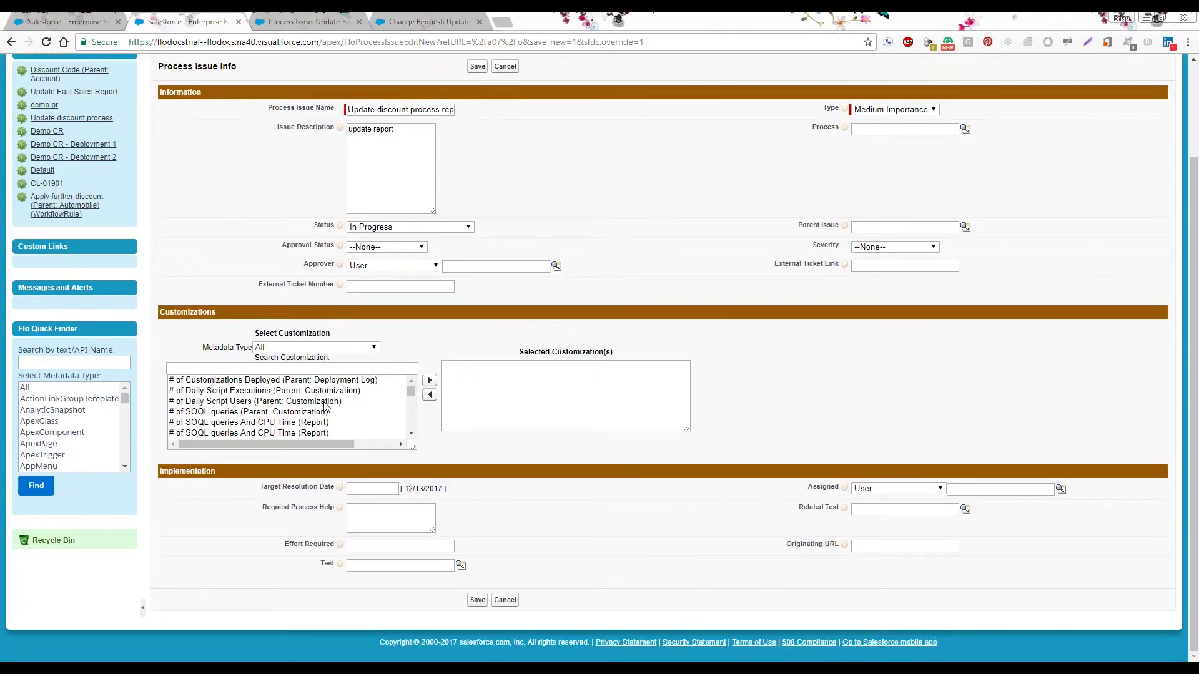
click(273, 368)
text(east)
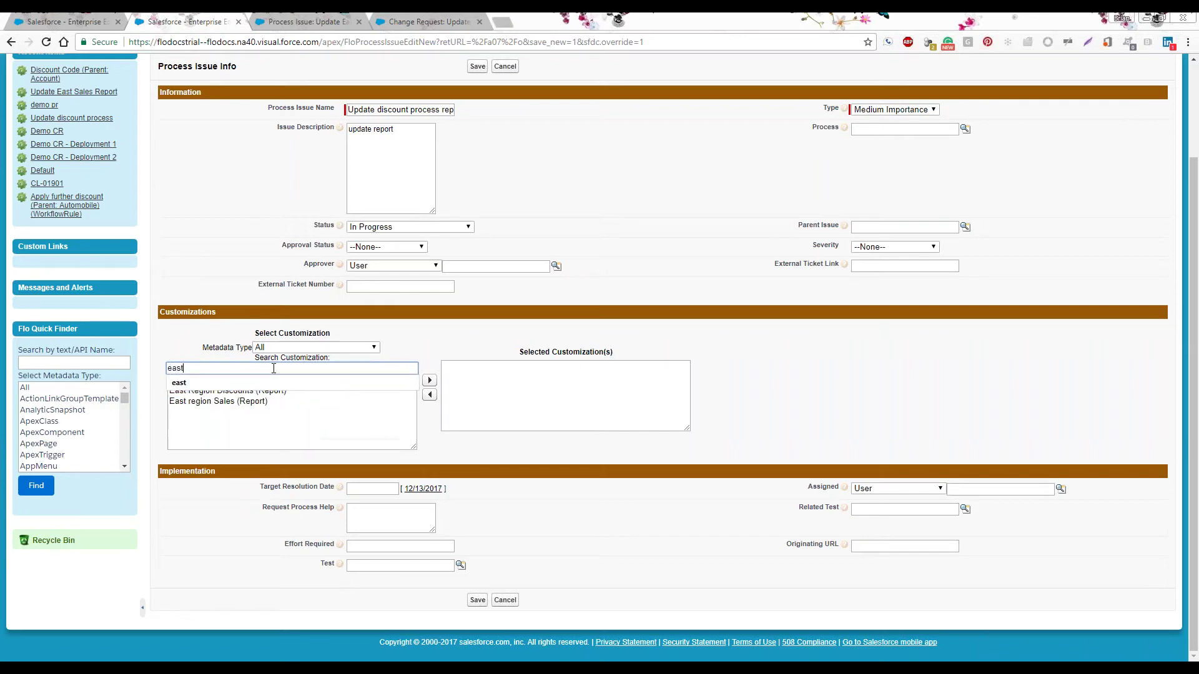
click(264, 401)
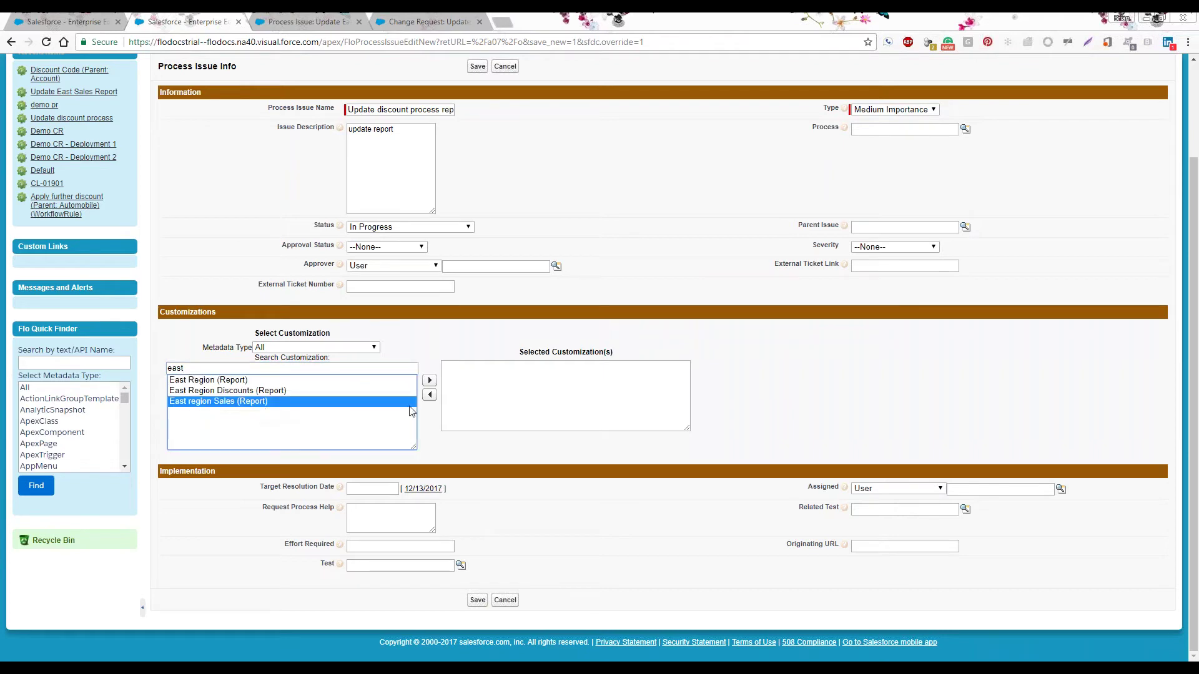
click(264, 391)
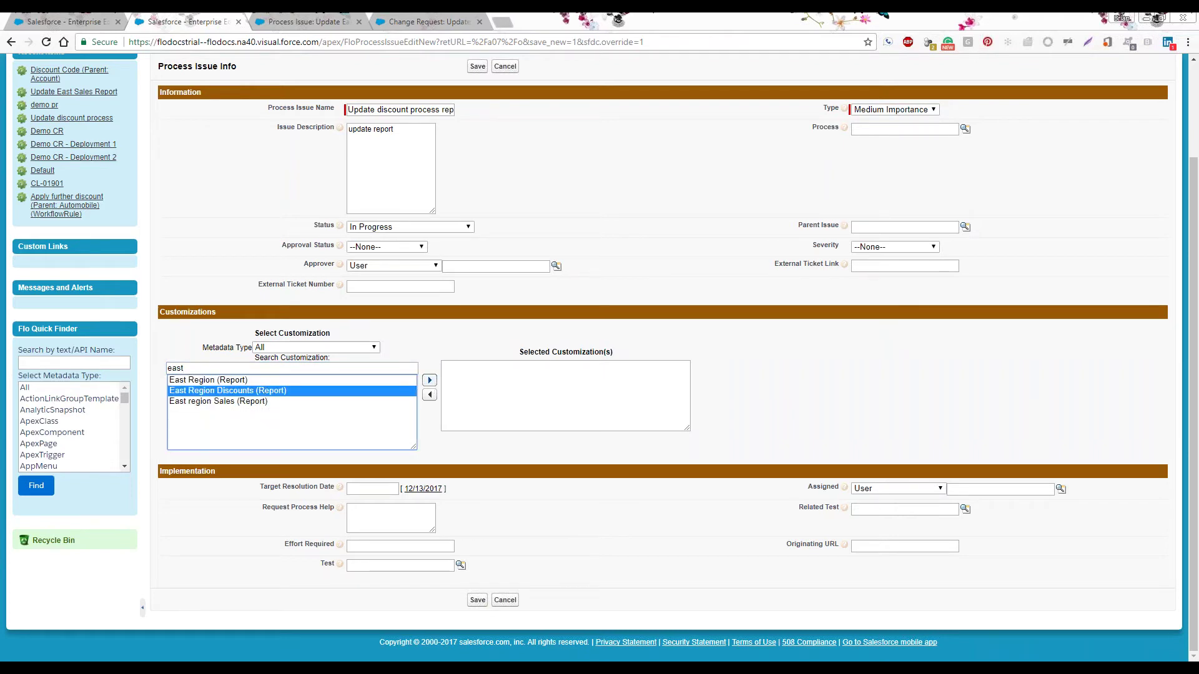
click(429, 380)
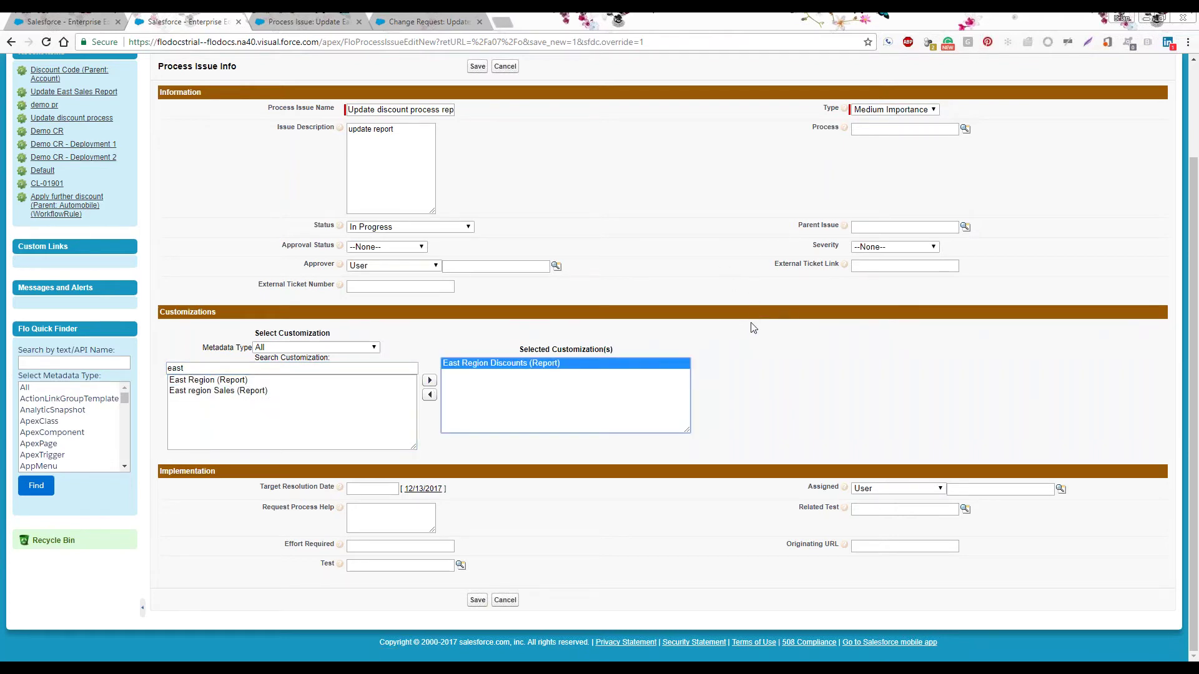
click(477, 600)
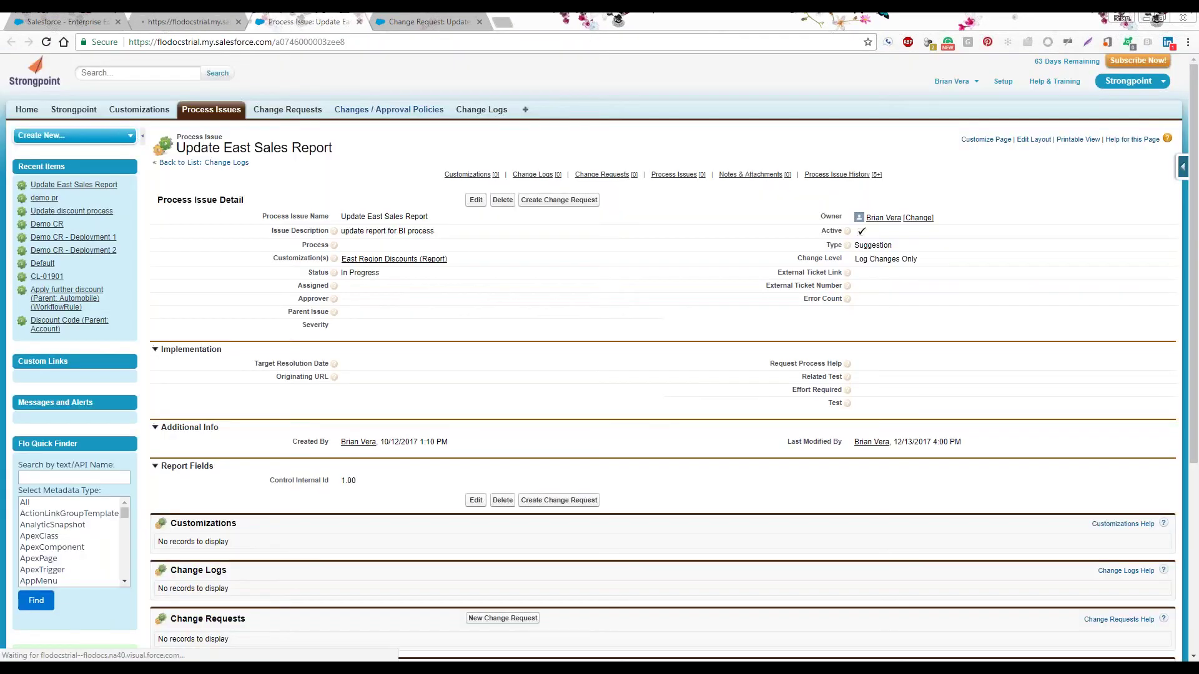
scroll(349, 206, down, 1)
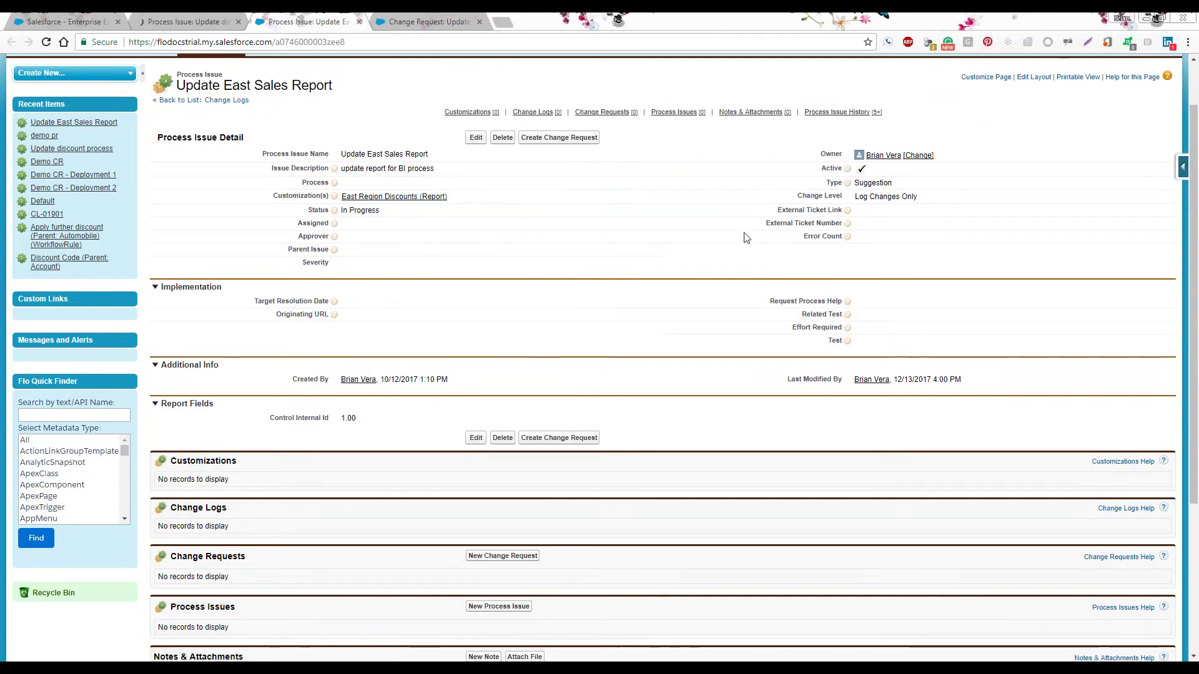
drag(917, 197, 855, 196)
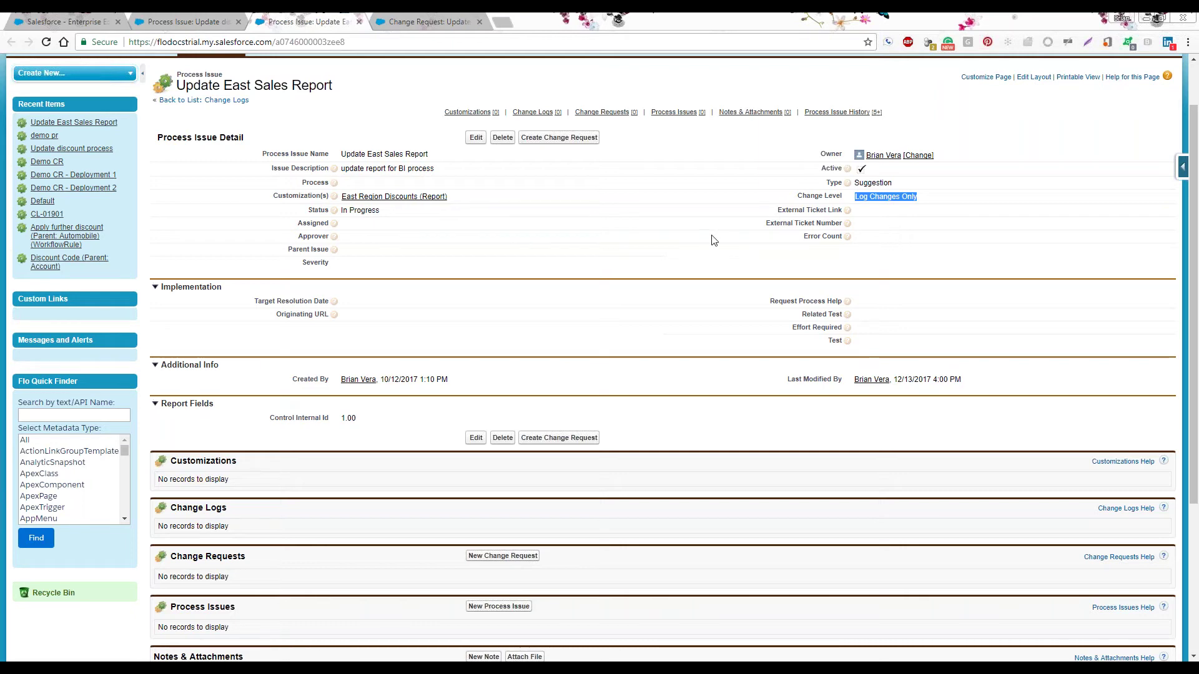
click(477, 138)
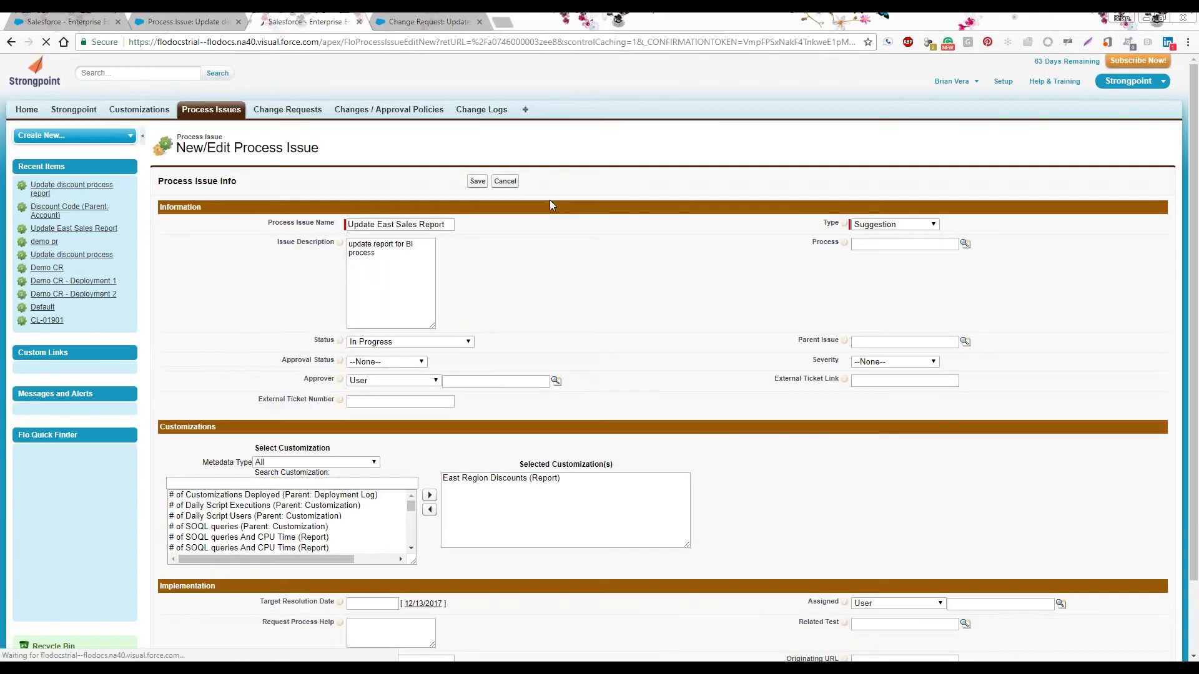
- Search 'discount' and link the Apply further discount (Parent: Account) workflow rule
scroll(549, 212, down, 1)
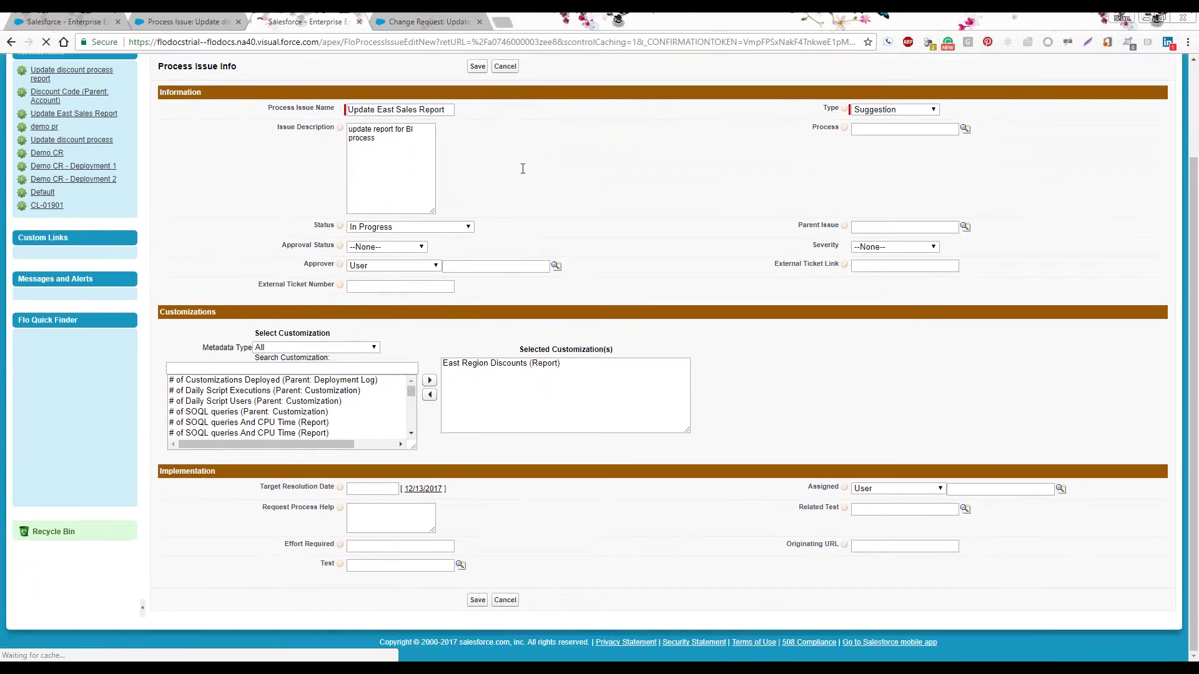
click(314, 365)
text(discount)
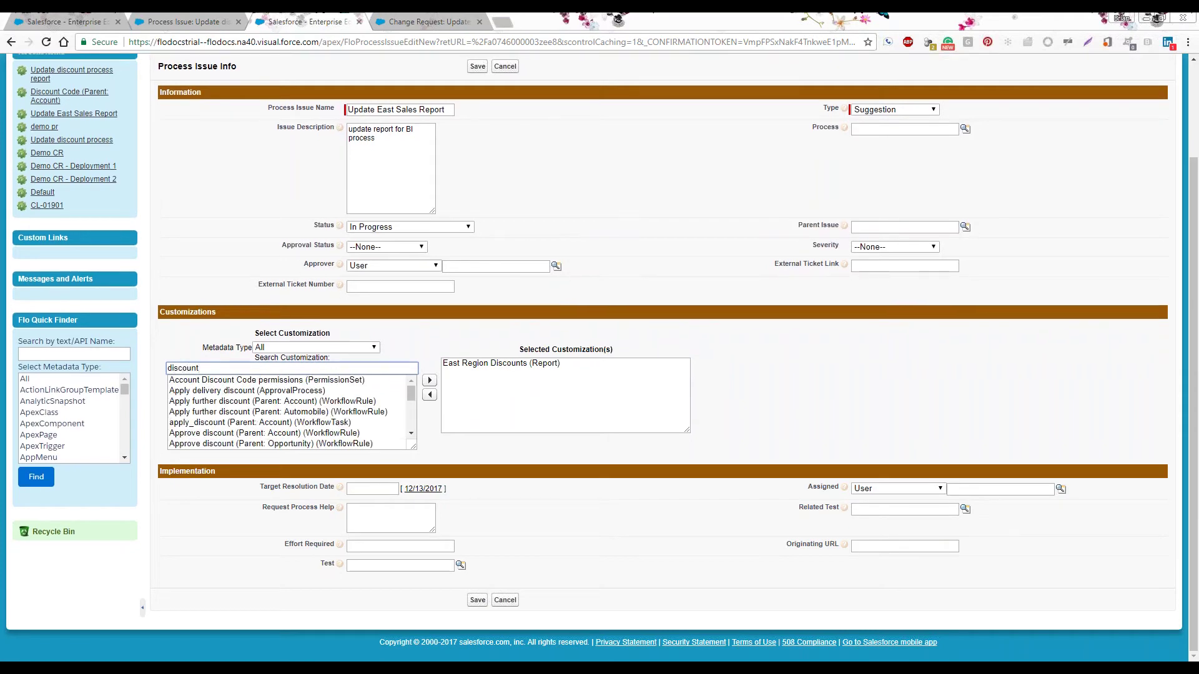
scroll(413, 397, down, 1)
click(322, 387)
click(430, 382)
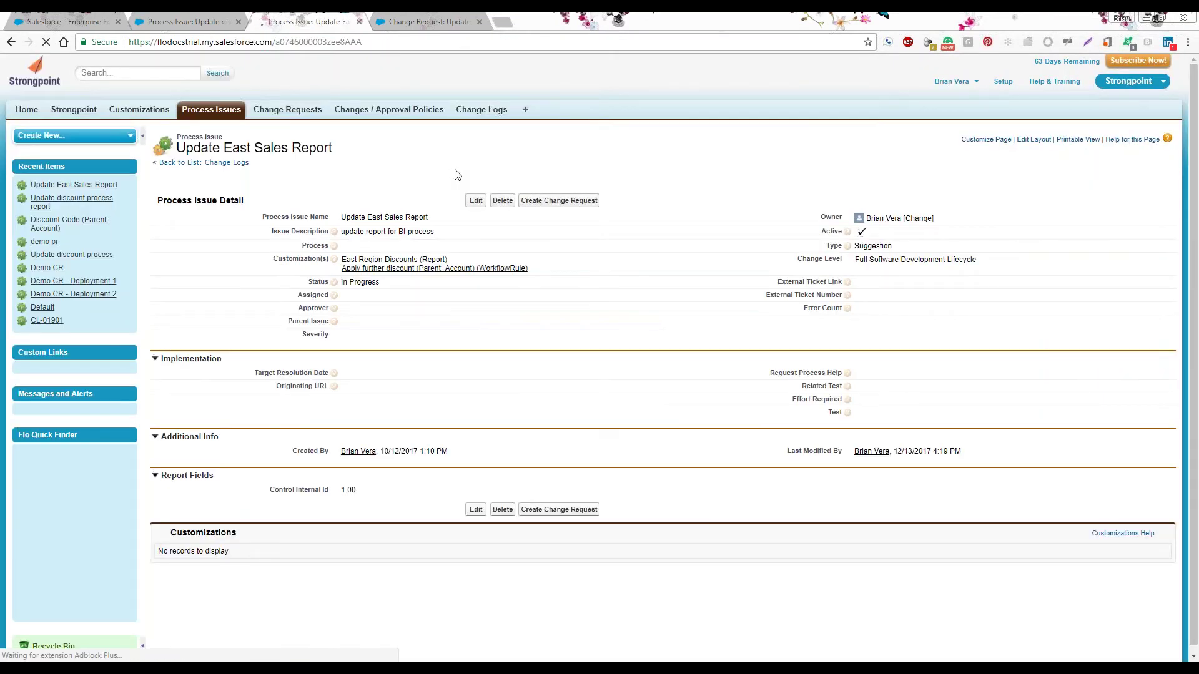
- Check the new Full Software Development Lifecycle change level and return to the Update discount process change request
scroll(459, 178, down, 1)
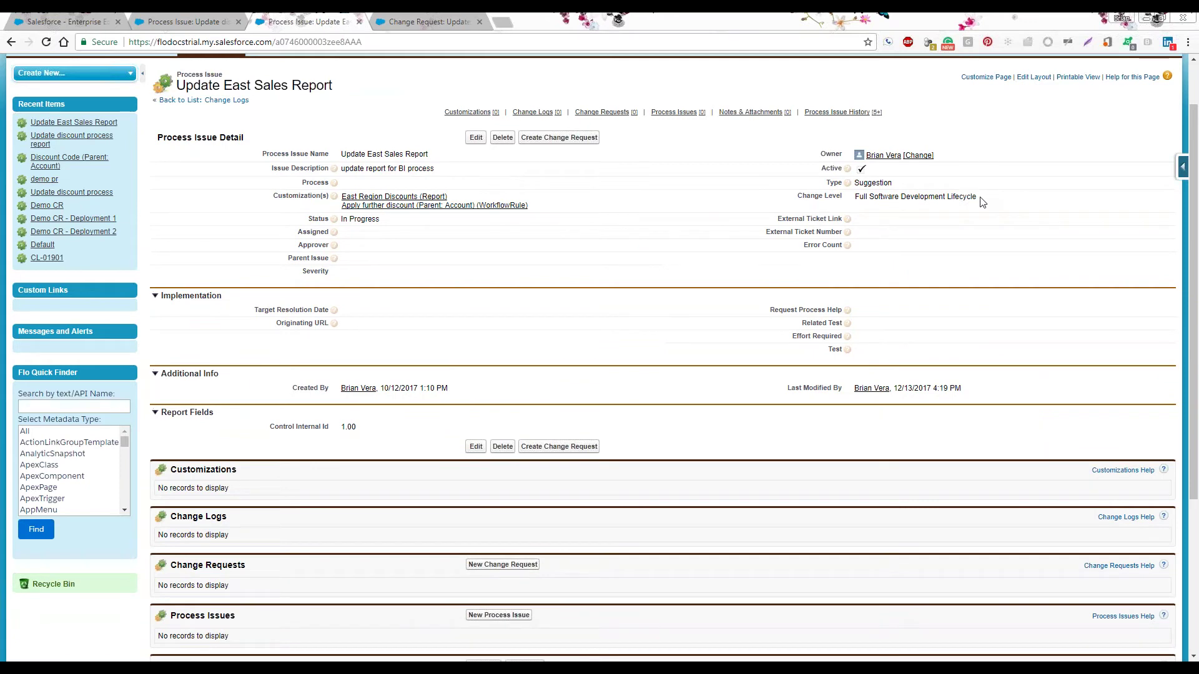
drag(944, 197, 854, 198)
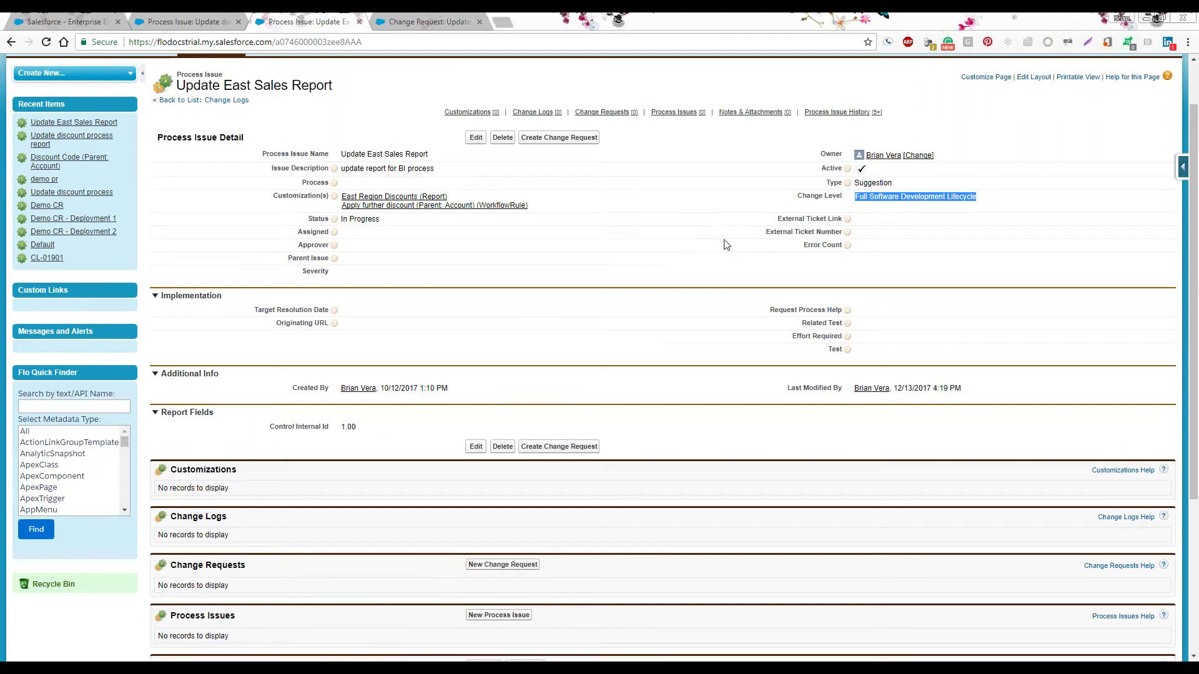
click(419, 20)
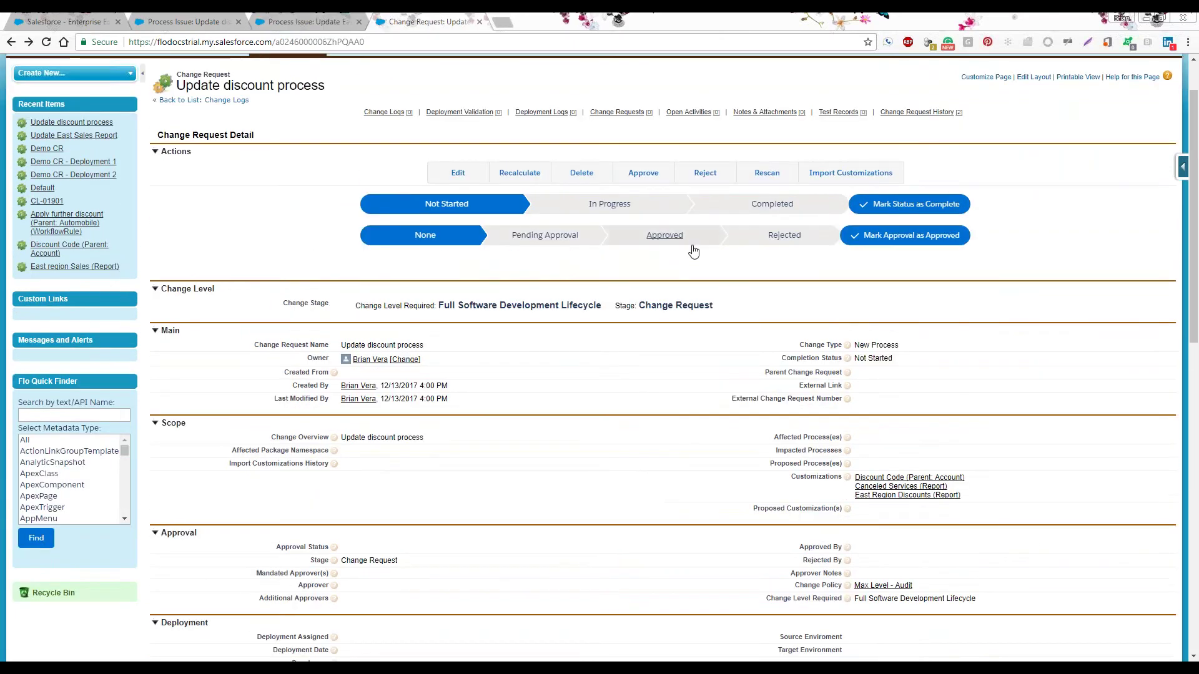
- Scroll through the Impact Analysis showing Discount Code (Parent: Account) as unsafe to modify, with its dependent scripts and reports
scroll(664, 233, down, 1)
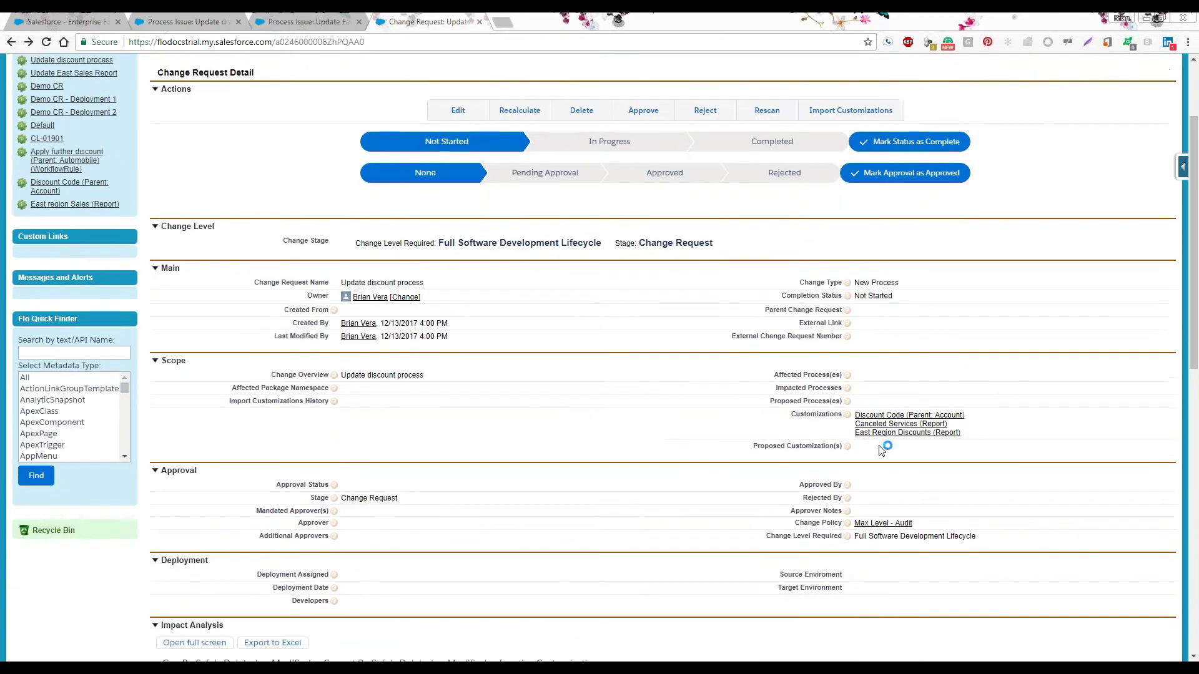
mouse_move(847, 384)
scroll(847, 384, up, 2)
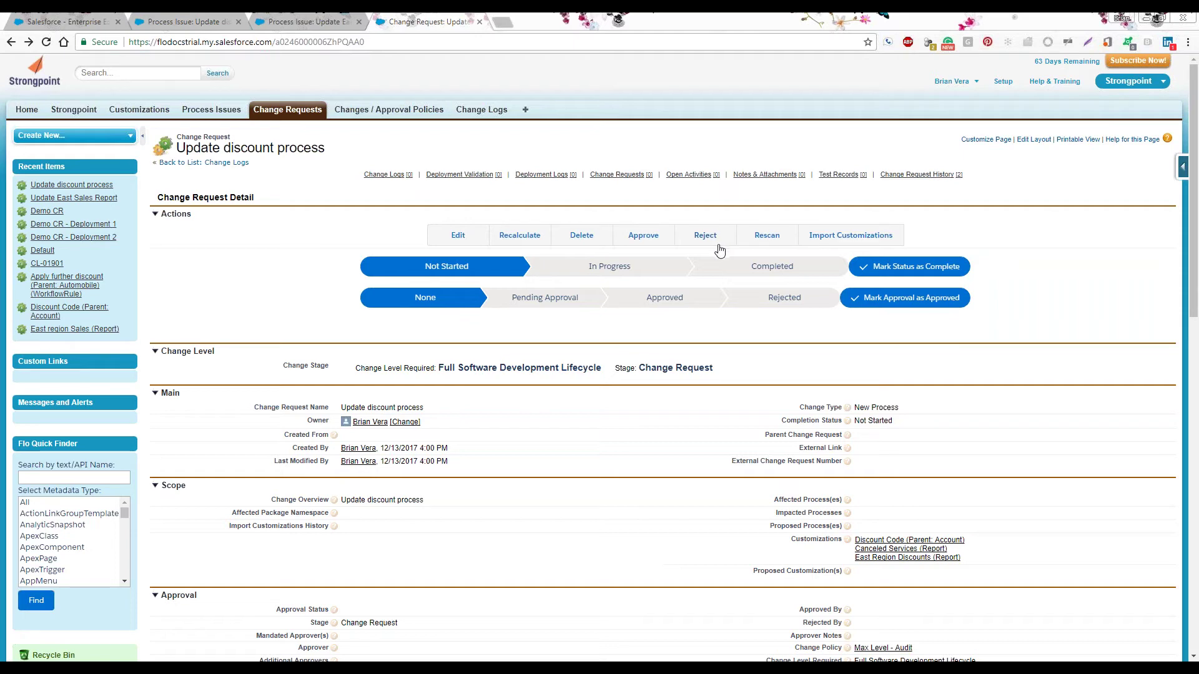
scroll(719, 250, down, 1)
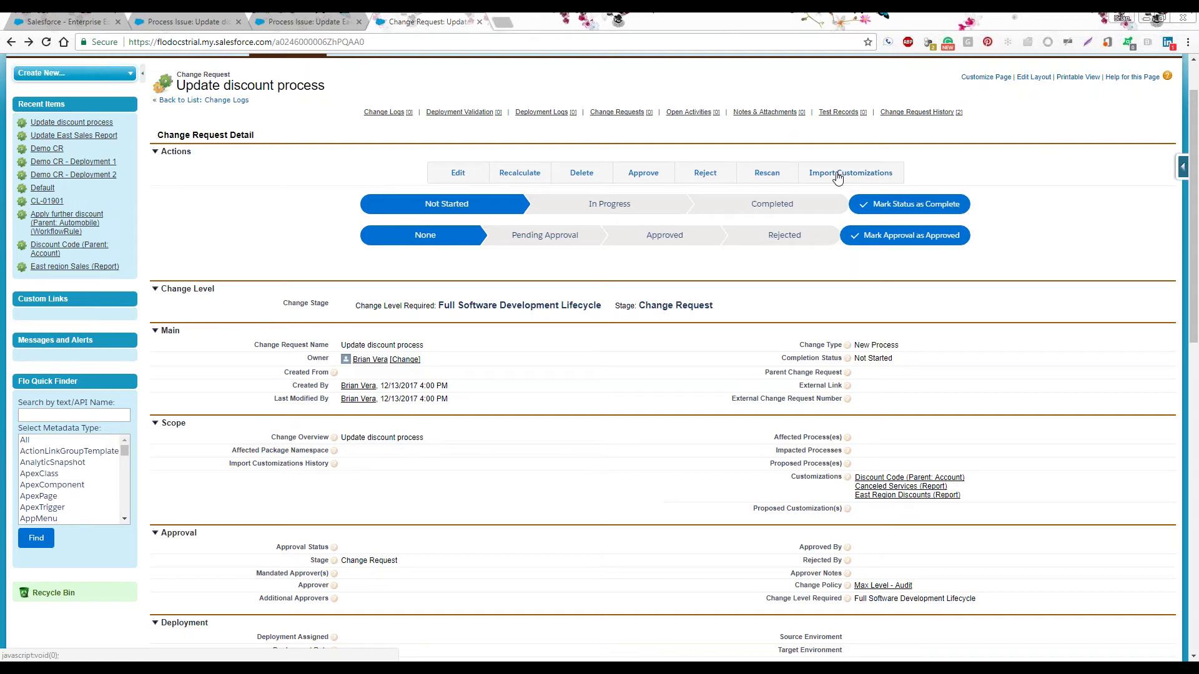
scroll(437, 116, down, 3)
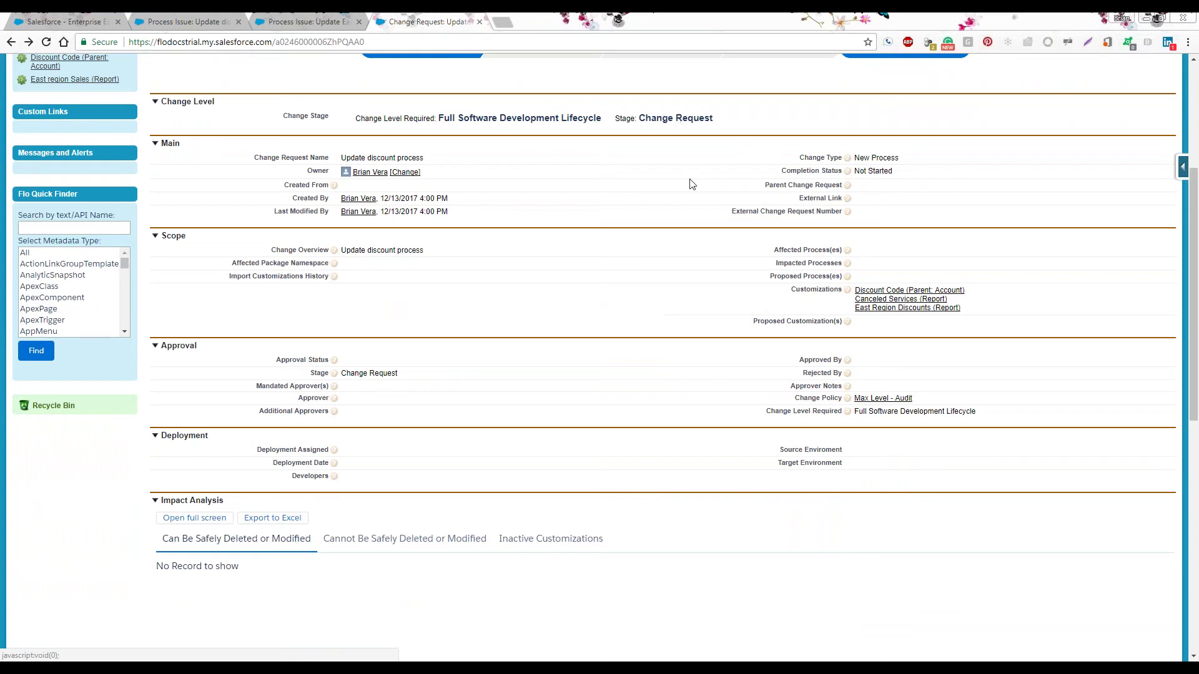
scroll(686, 188, down, 1)
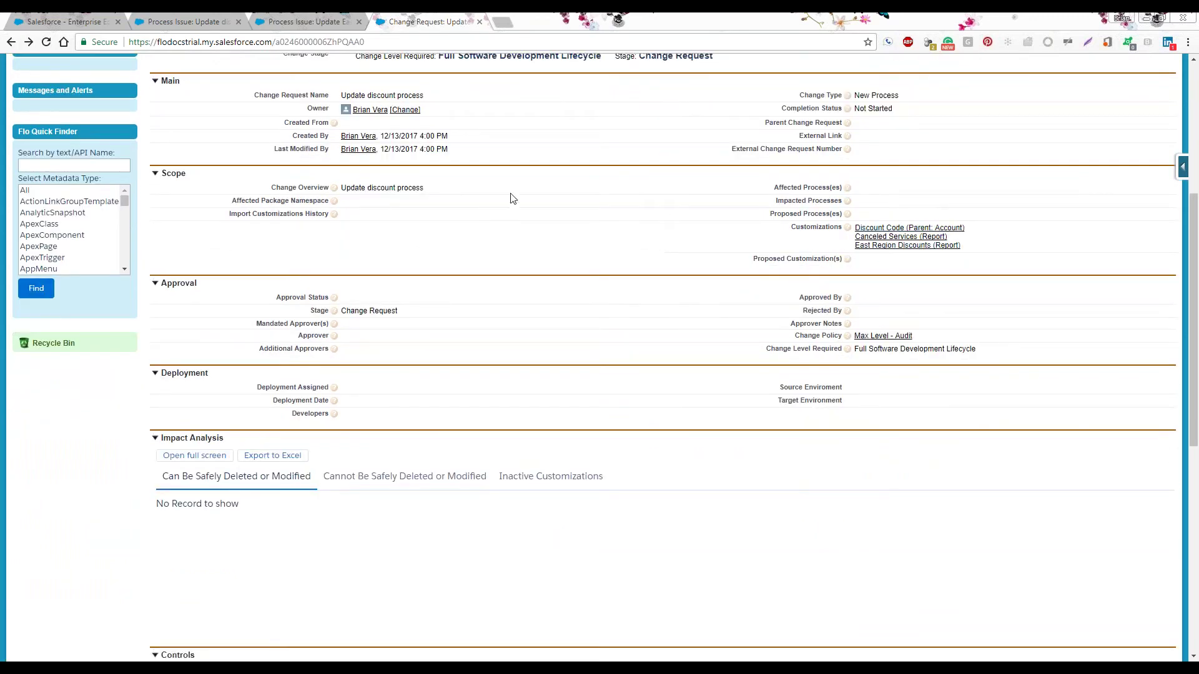
scroll(512, 198, down, 3)
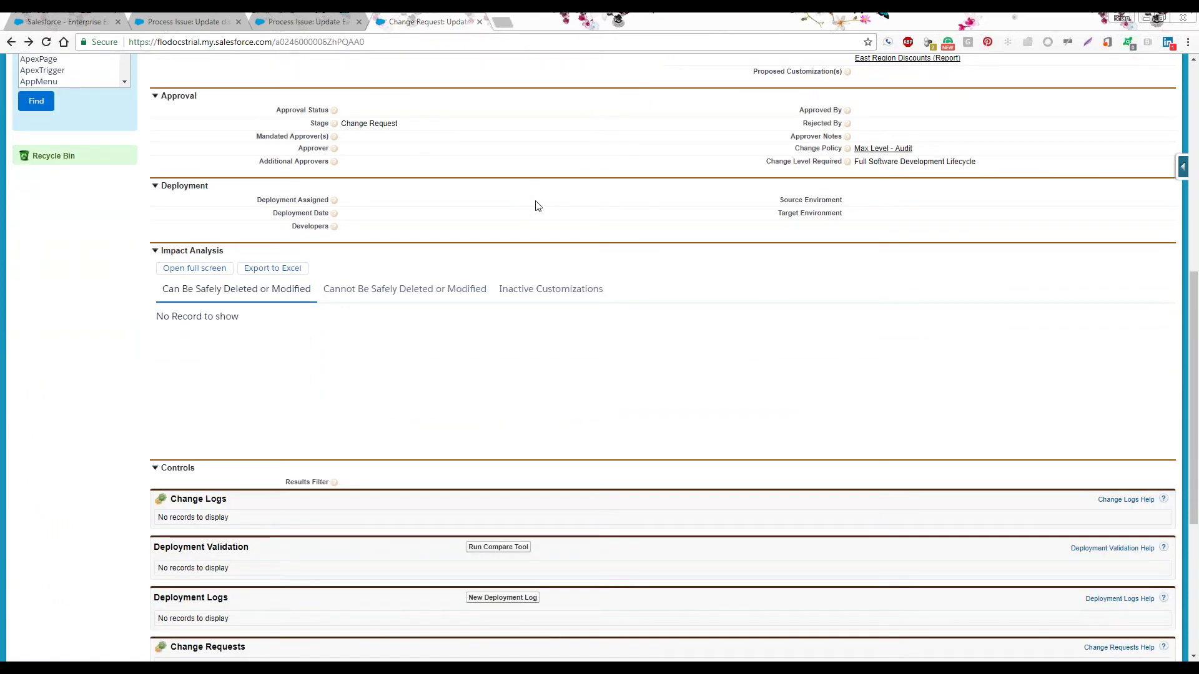
scroll(883, 148, up, 1)
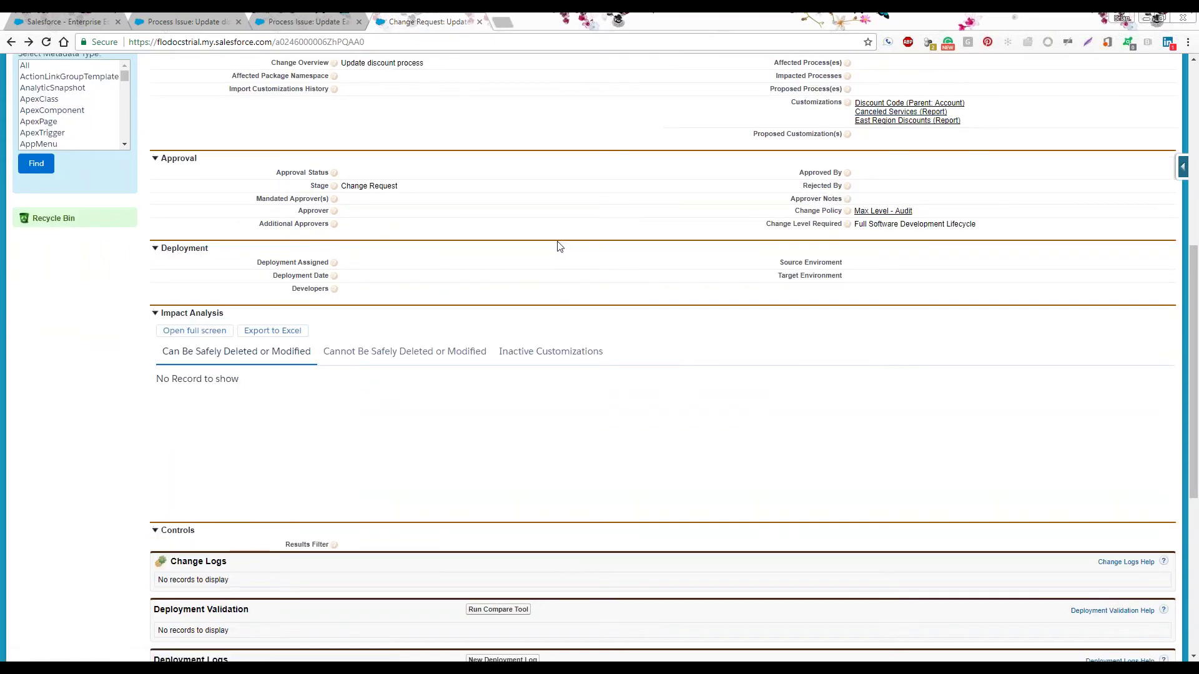
scroll(559, 246, down, 1)
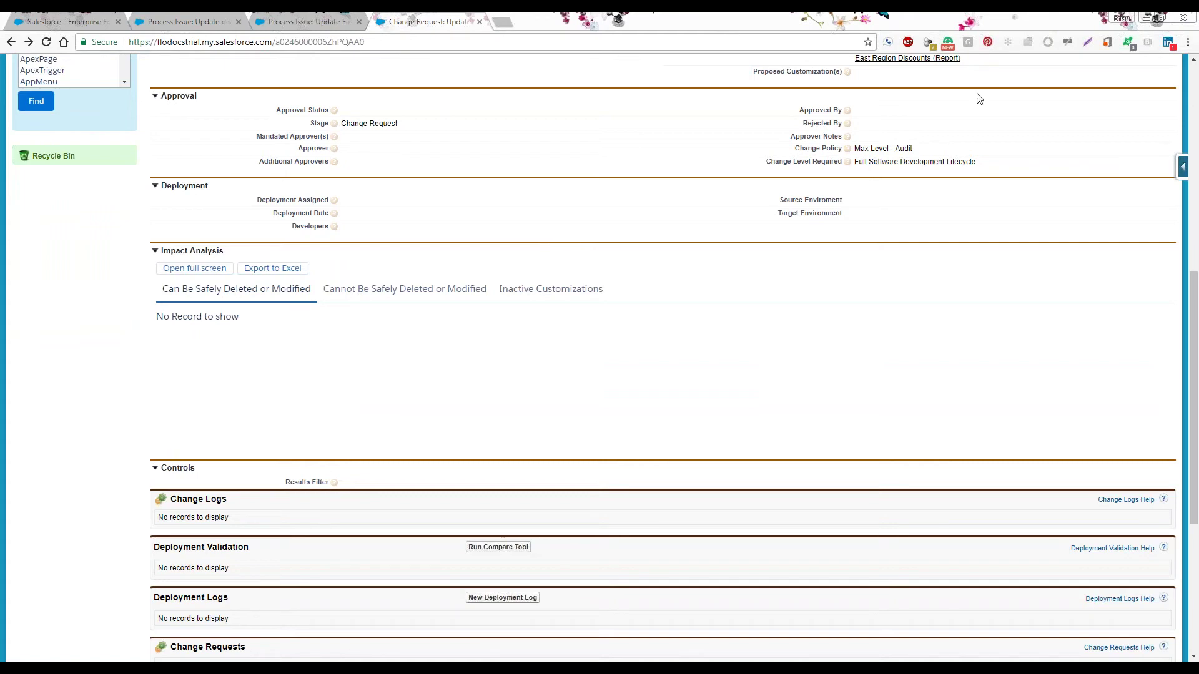
scroll(977, 102, up, 1)
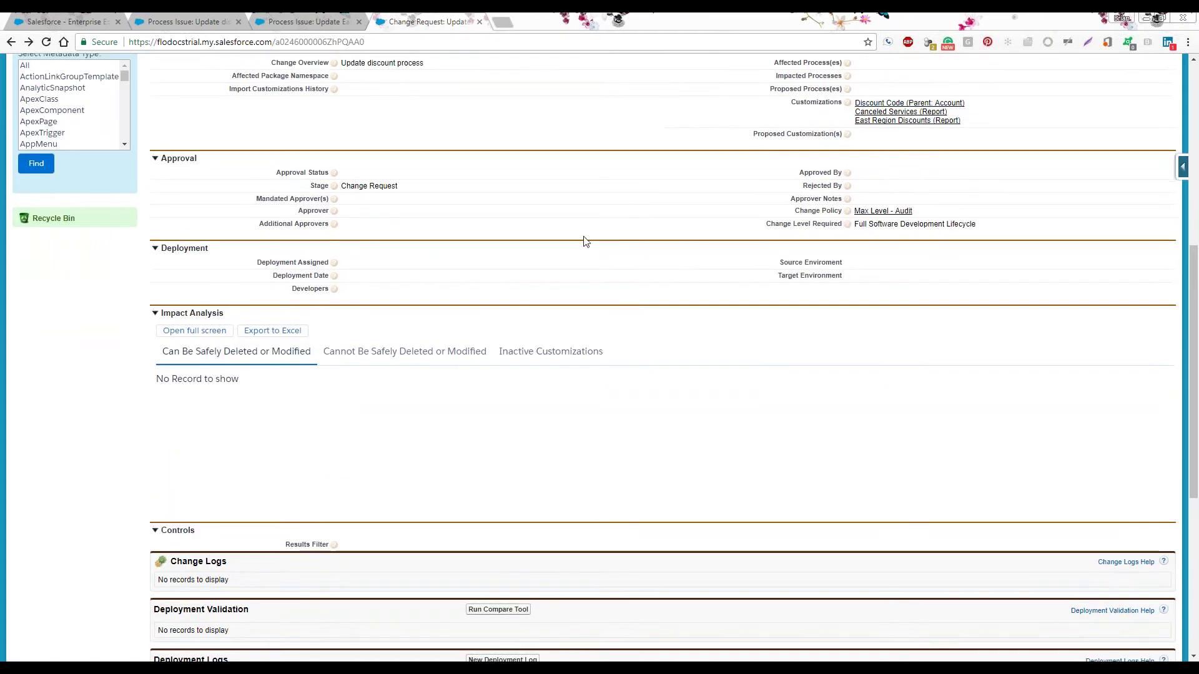
scroll(586, 241, down, 2)
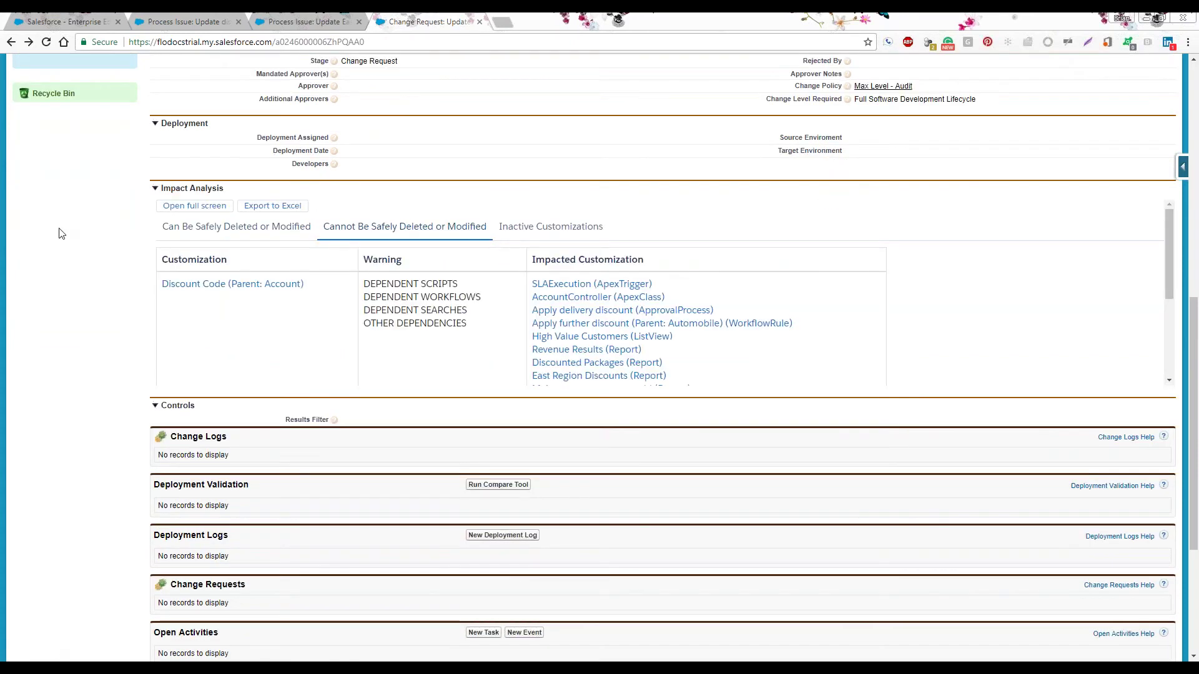
click(183, 208)
click(233, 140)
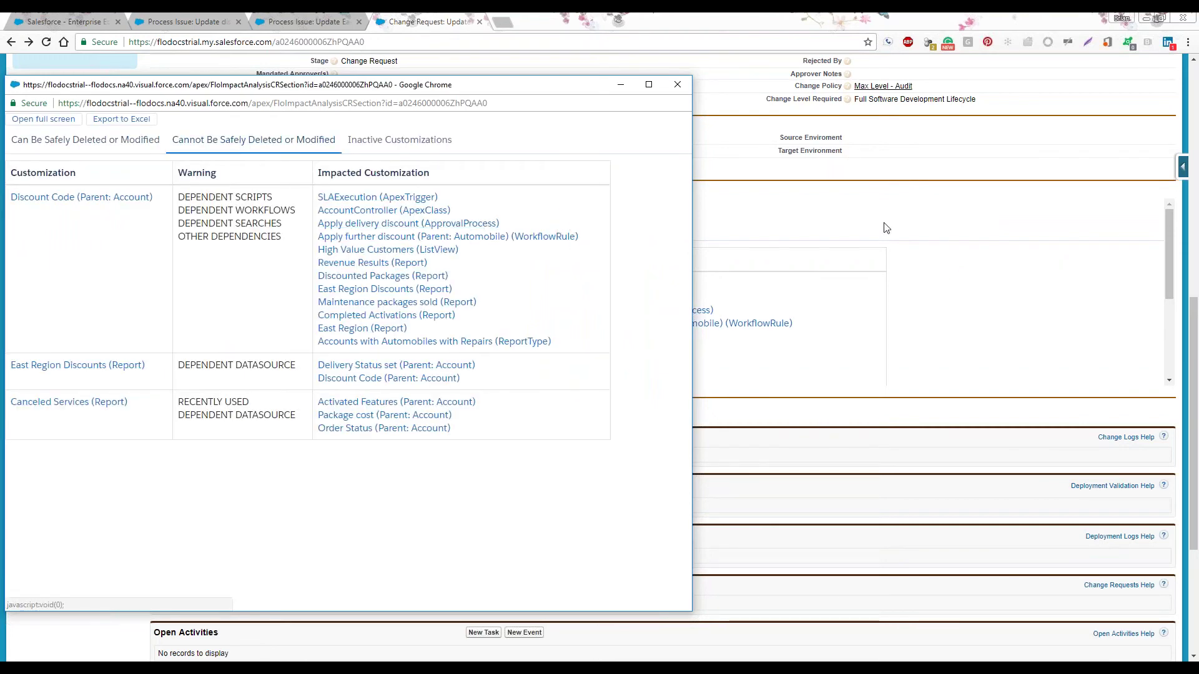
scroll(886, 228, up, 2)
scroll(842, 210, up, 1)
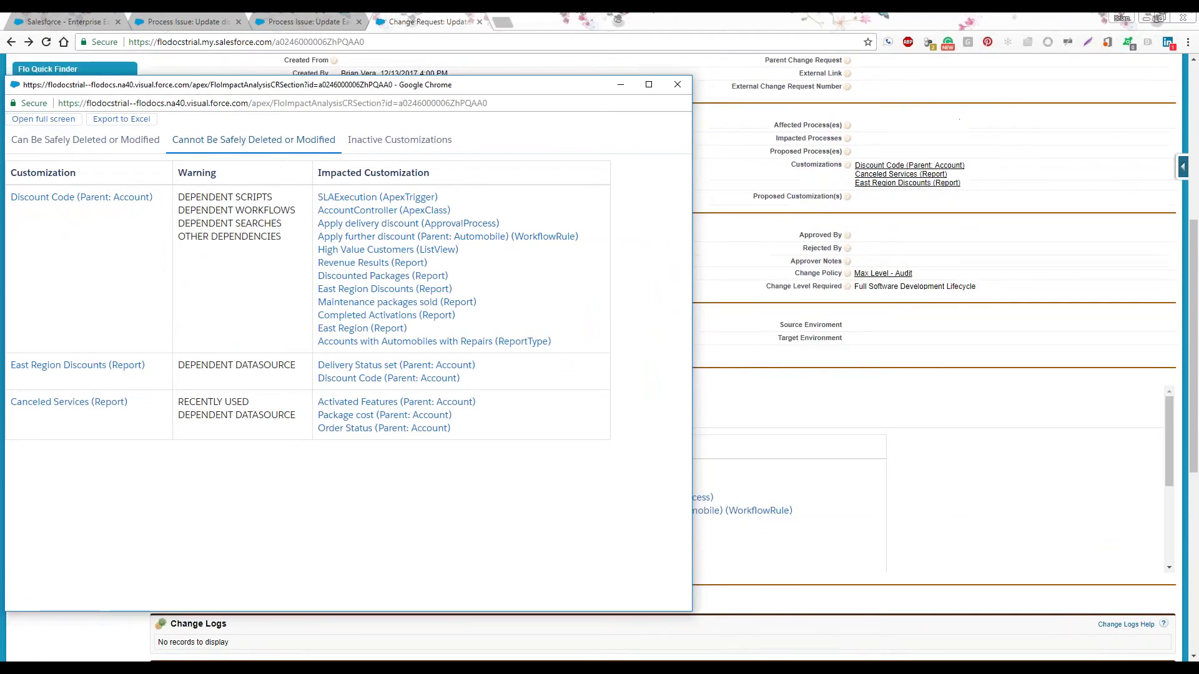
scroll(969, 231, up, 1)
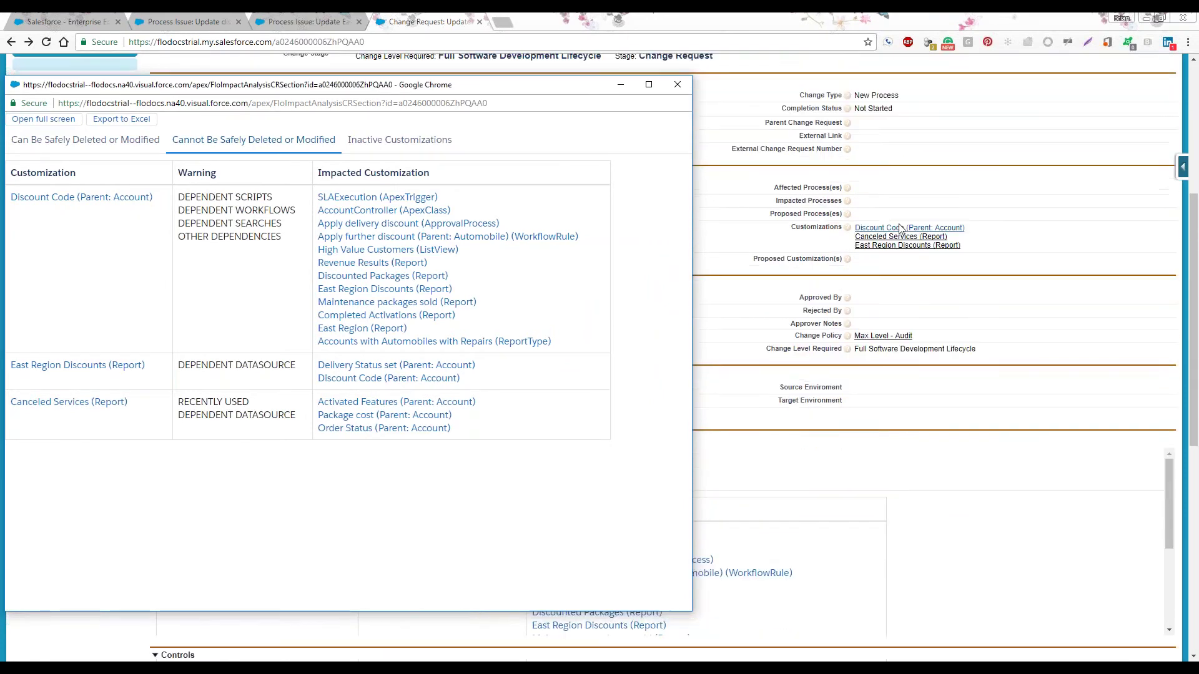
mouse_move(847, 227)
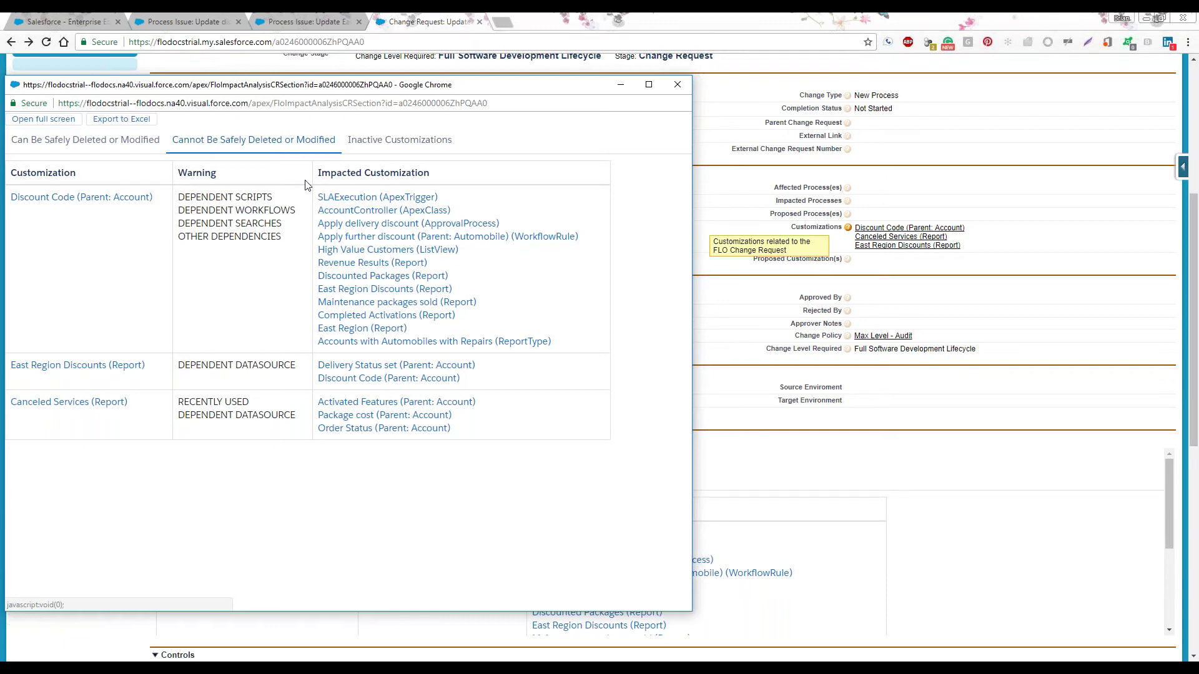
click(54, 374)
click(707, 218)
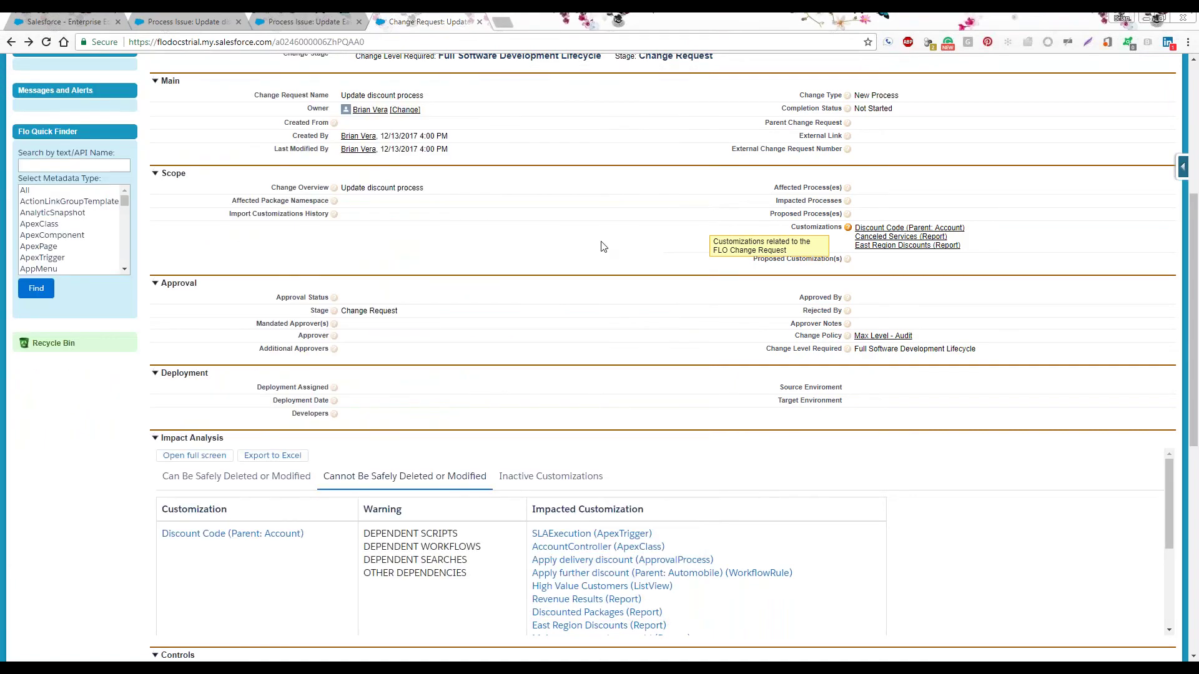
- Set the Update discount process change request's Approval Status to Approved and save
scroll(603, 246, down, 4)
scroll(606, 252, up, 3)
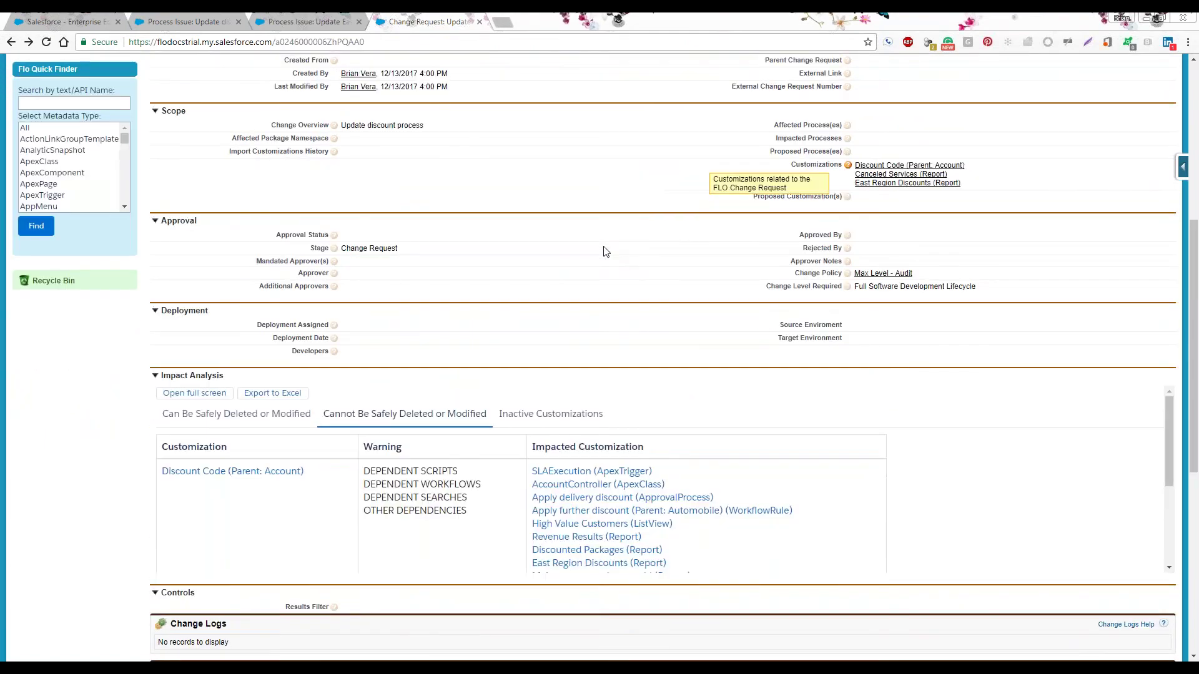
scroll(603, 251, up, 4)
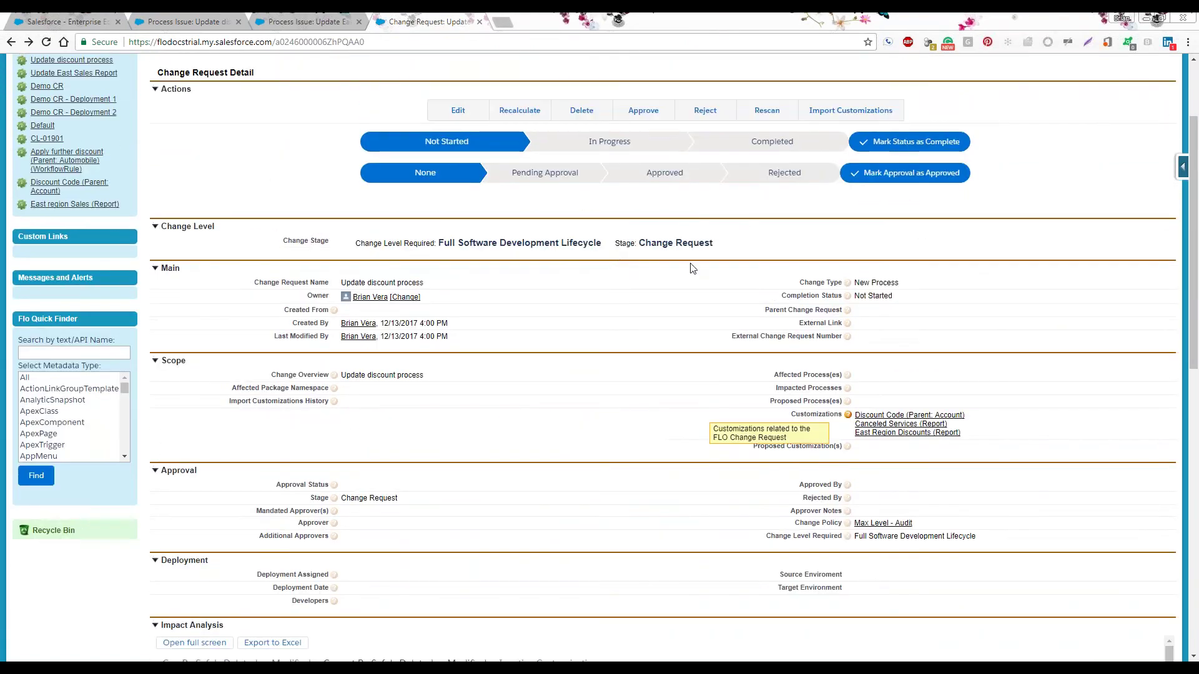
click(462, 118)
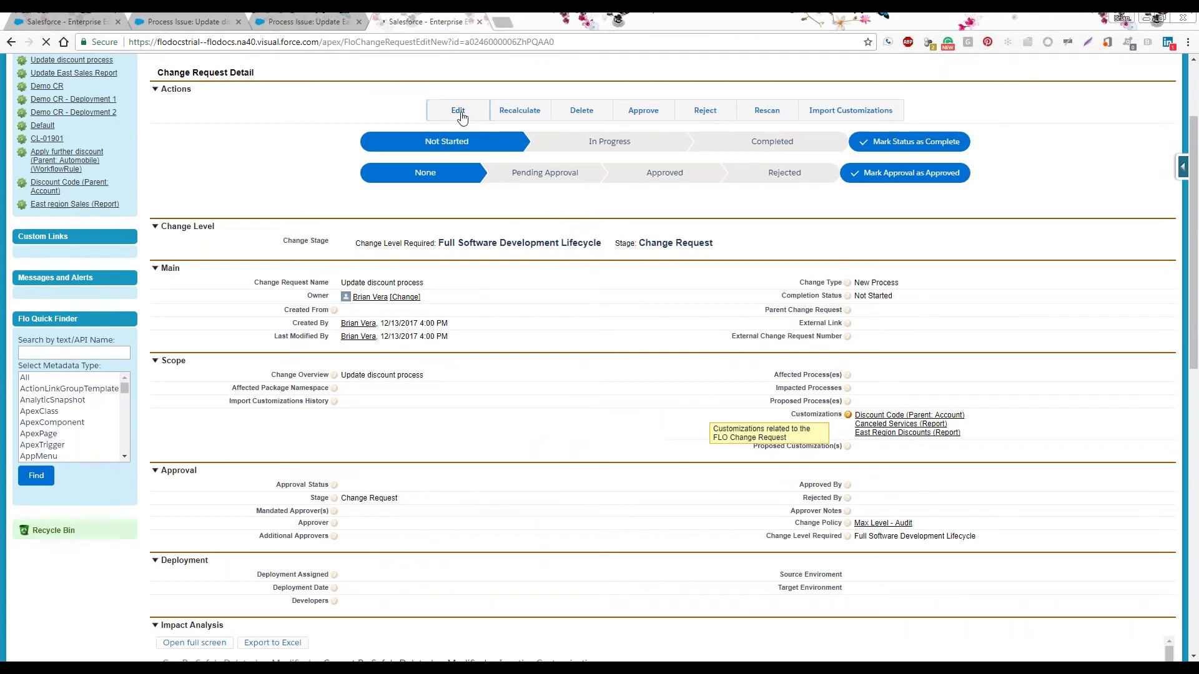
scroll(460, 256, down, 5)
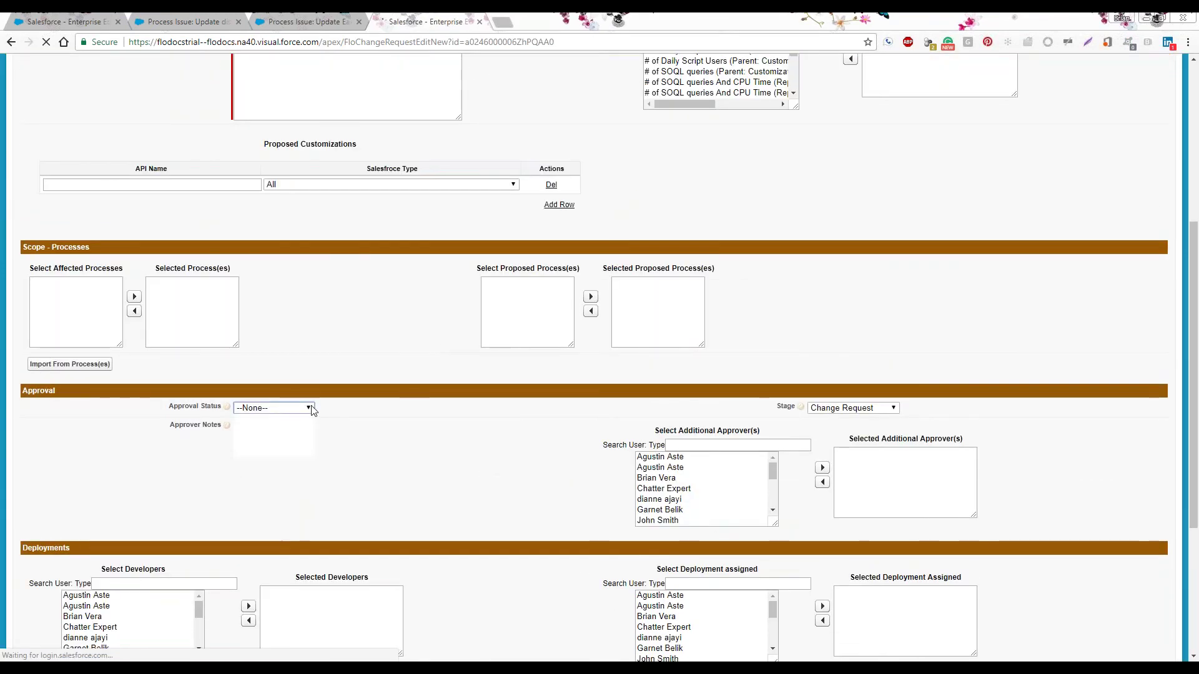
click(309, 409)
click(262, 430)
scroll(377, 394, up, 10)
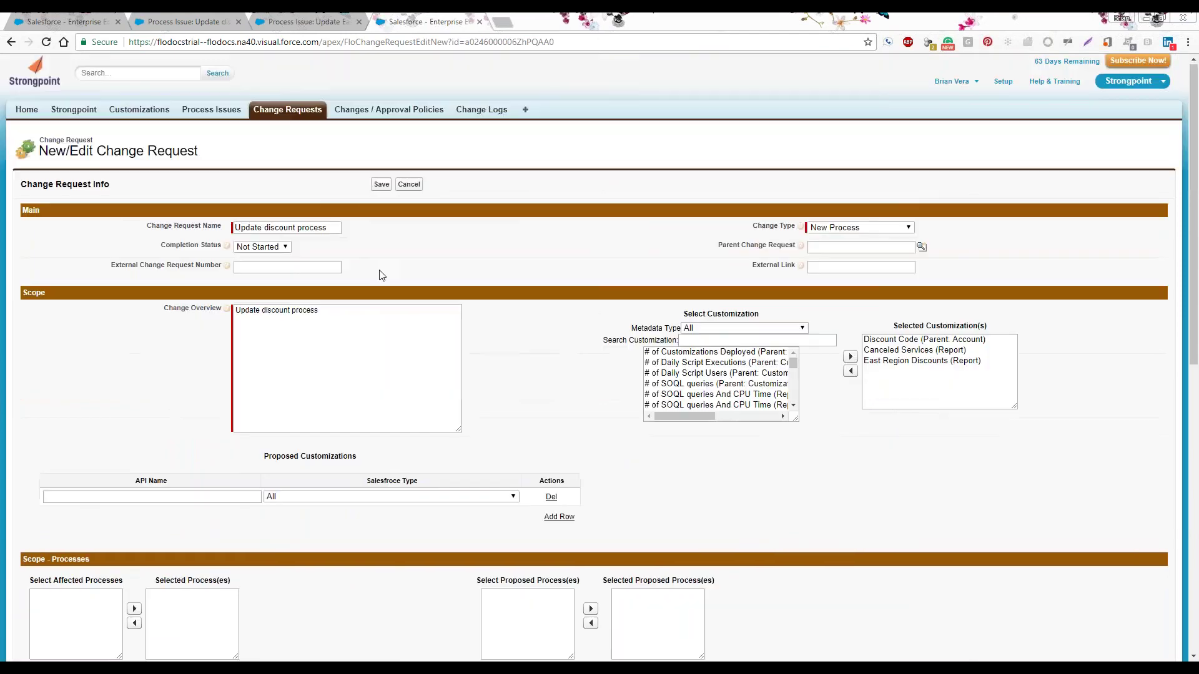
click(379, 186)
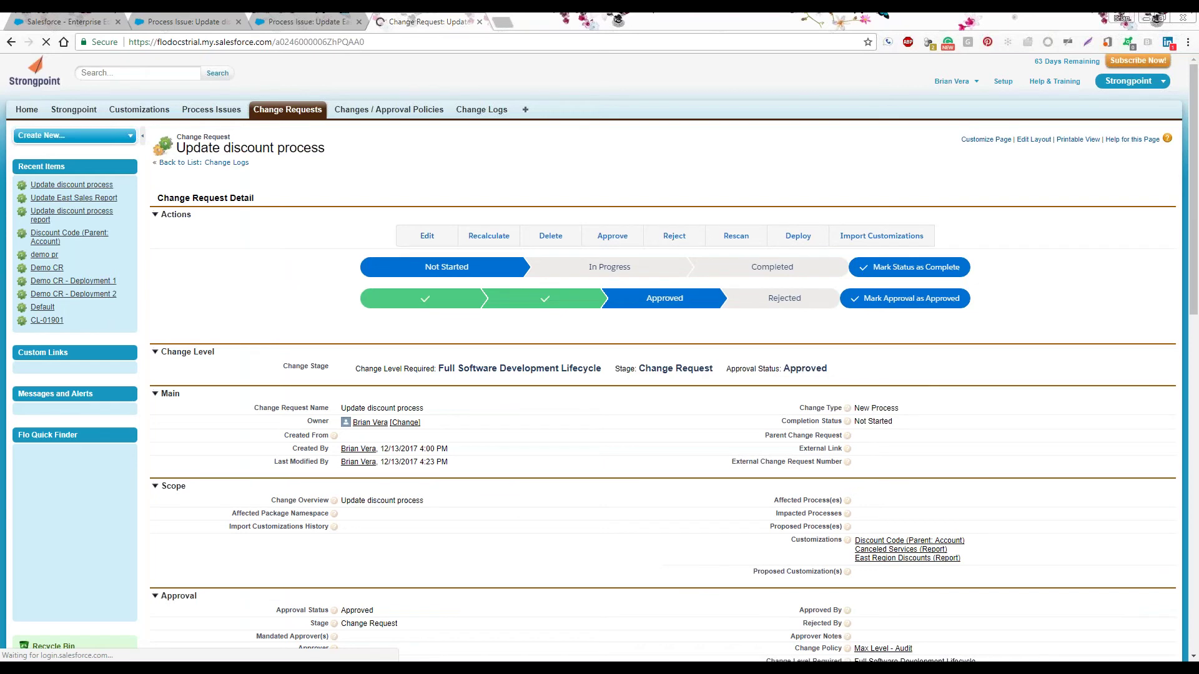
scroll(739, 270, down, 2)
scroll(739, 270, up, 1)
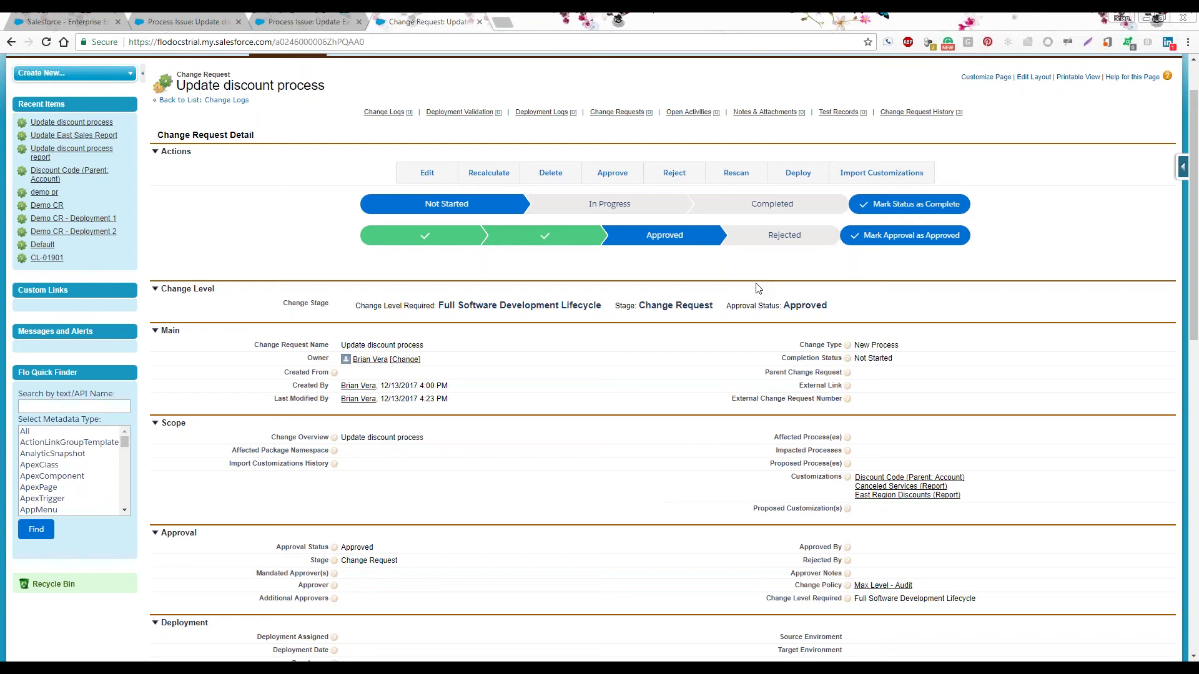
scroll(755, 304, up, 1)
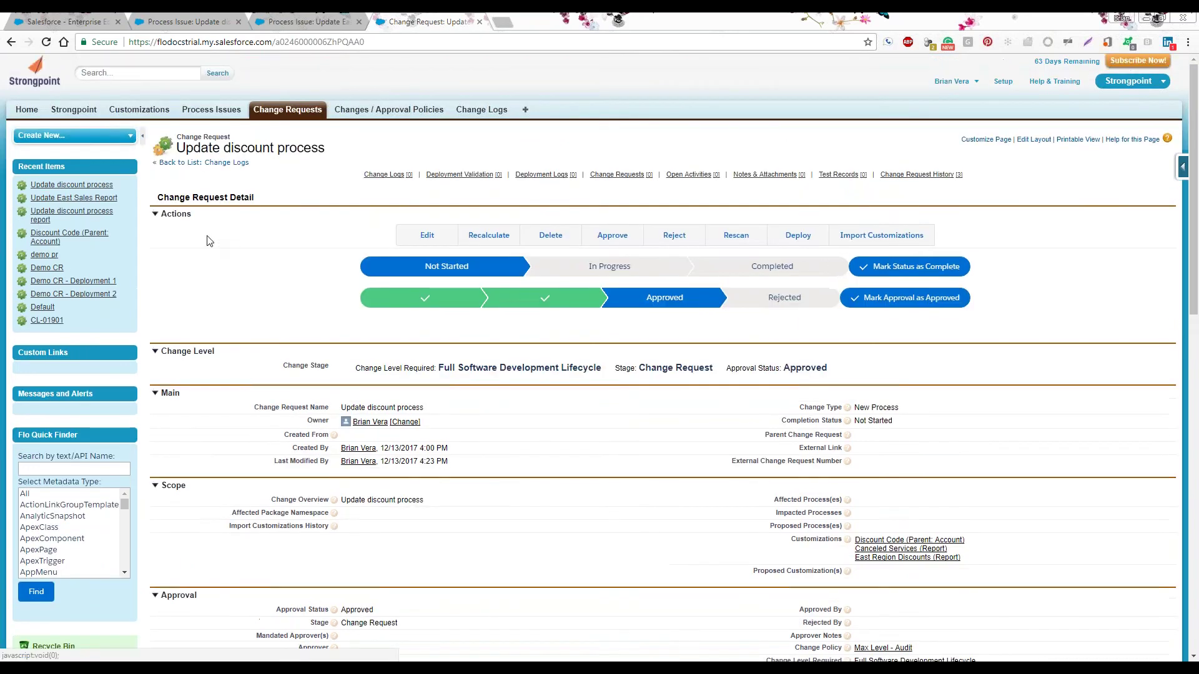
scroll(435, 314, down, 3)
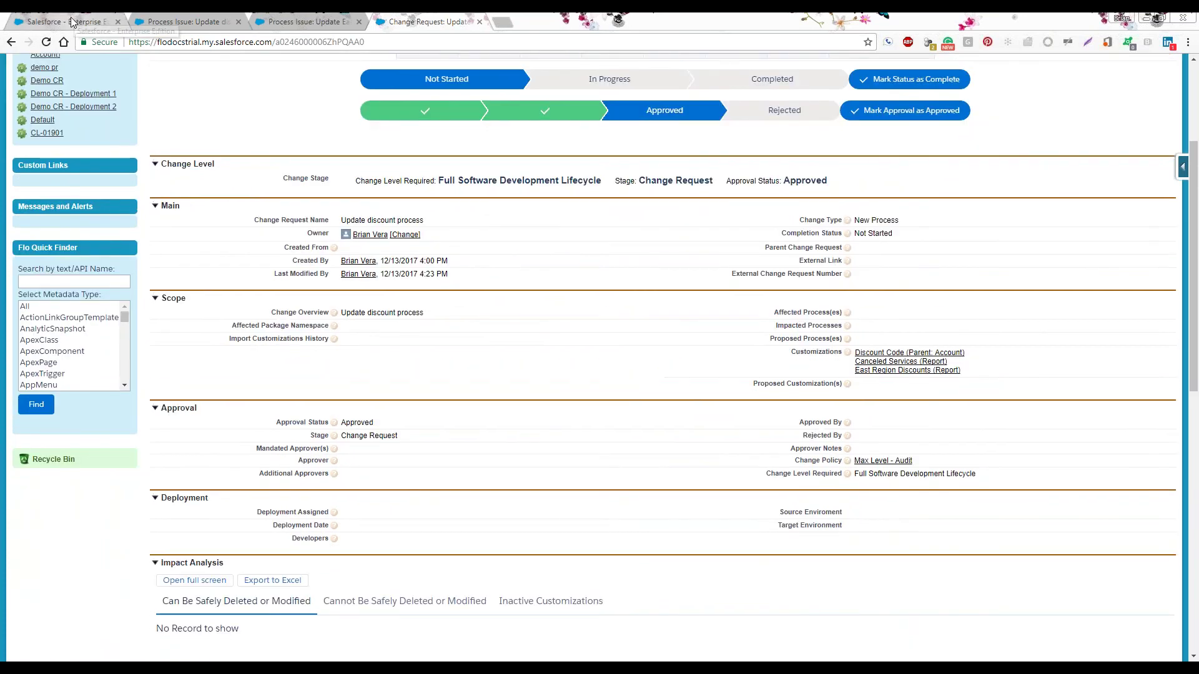
- From the Strongpoint home page, open Reports > Change Management > Open Noncompliant Changes
click(72, 23)
click(76, 112)
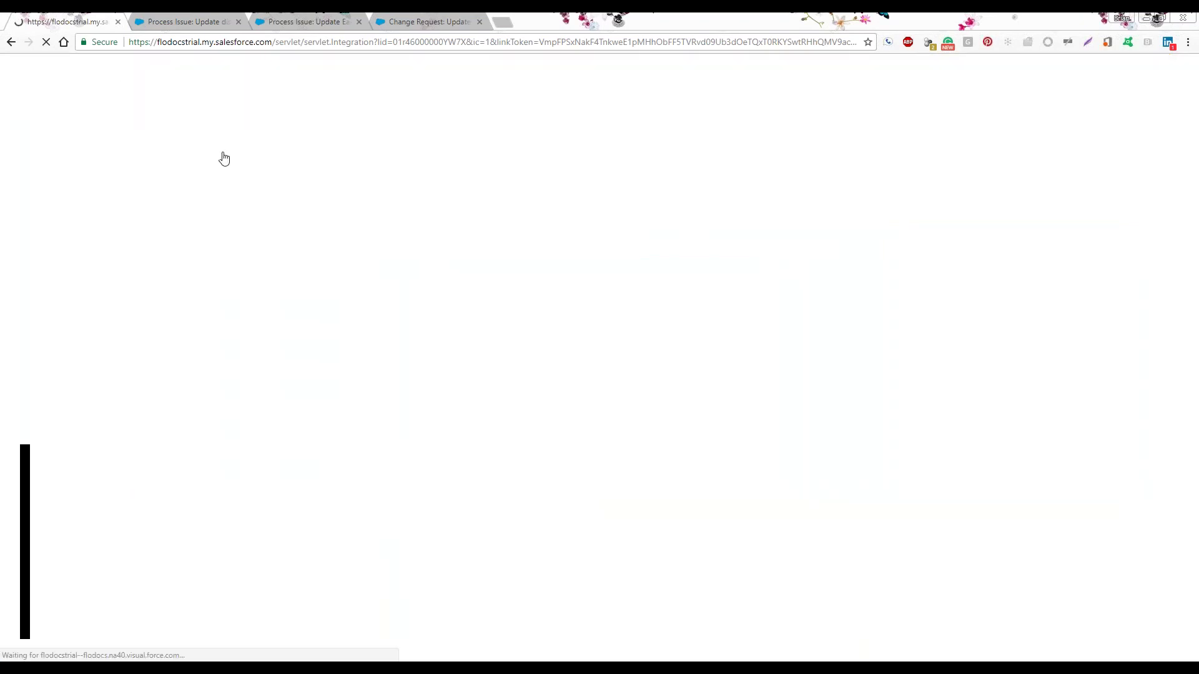
mouse_move(223, 156)
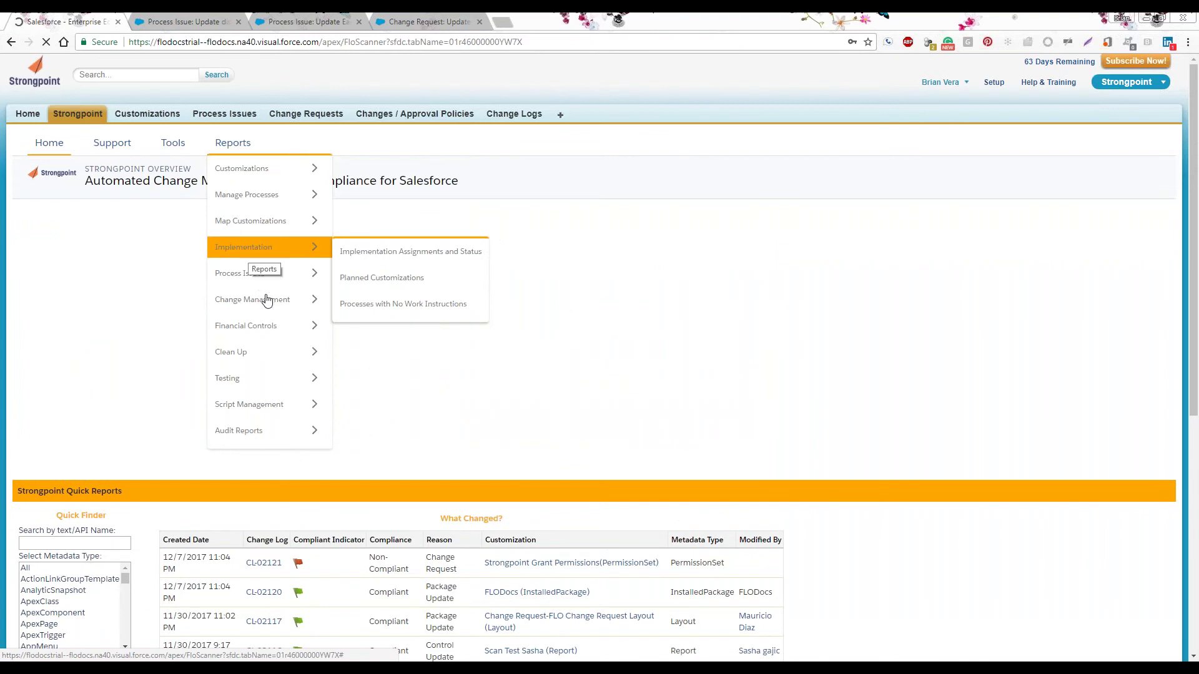
mouse_move(269, 304)
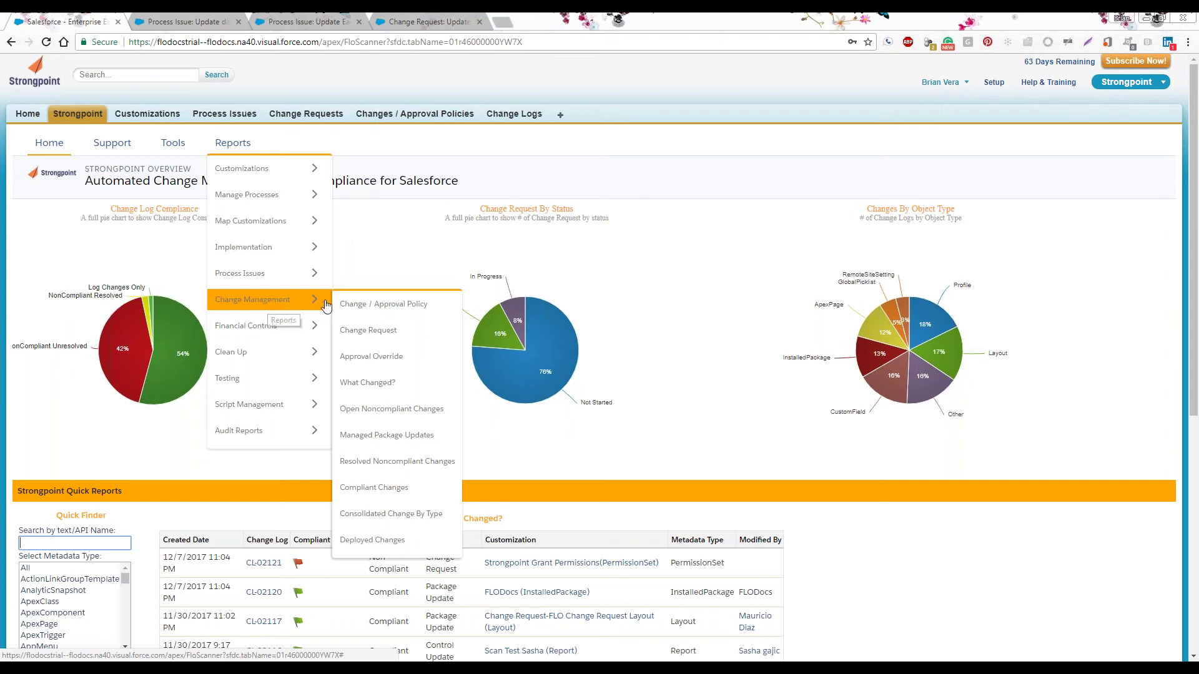
click(402, 415)
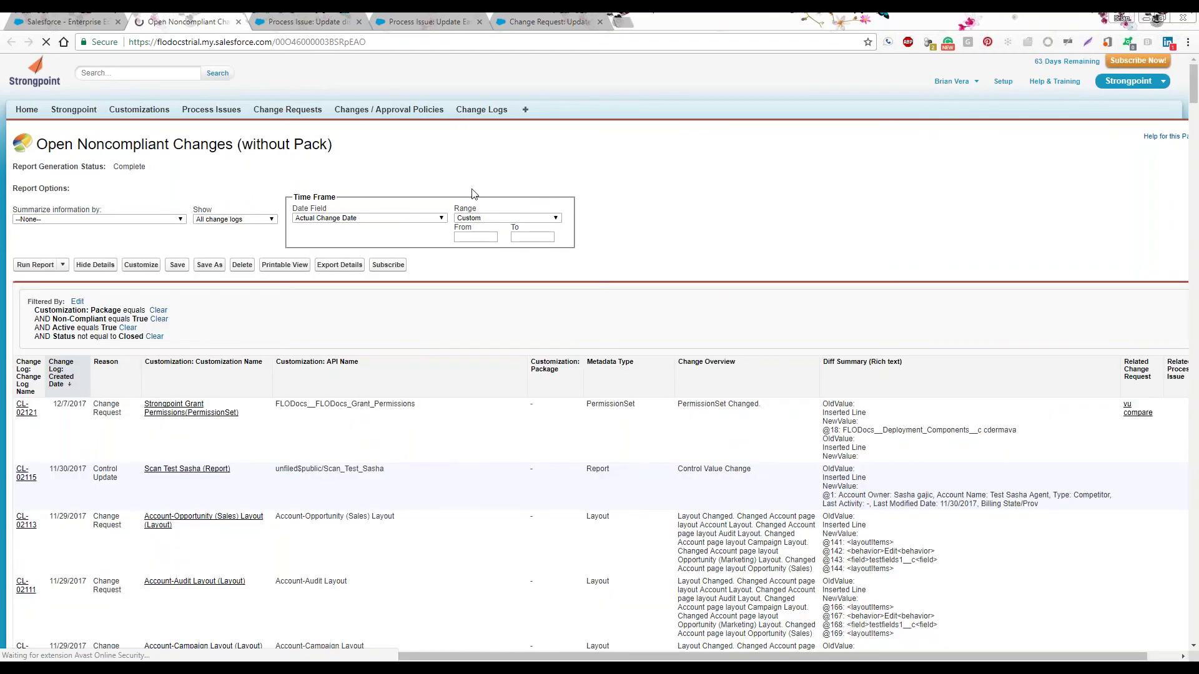
scroll(460, 236, down, 2)
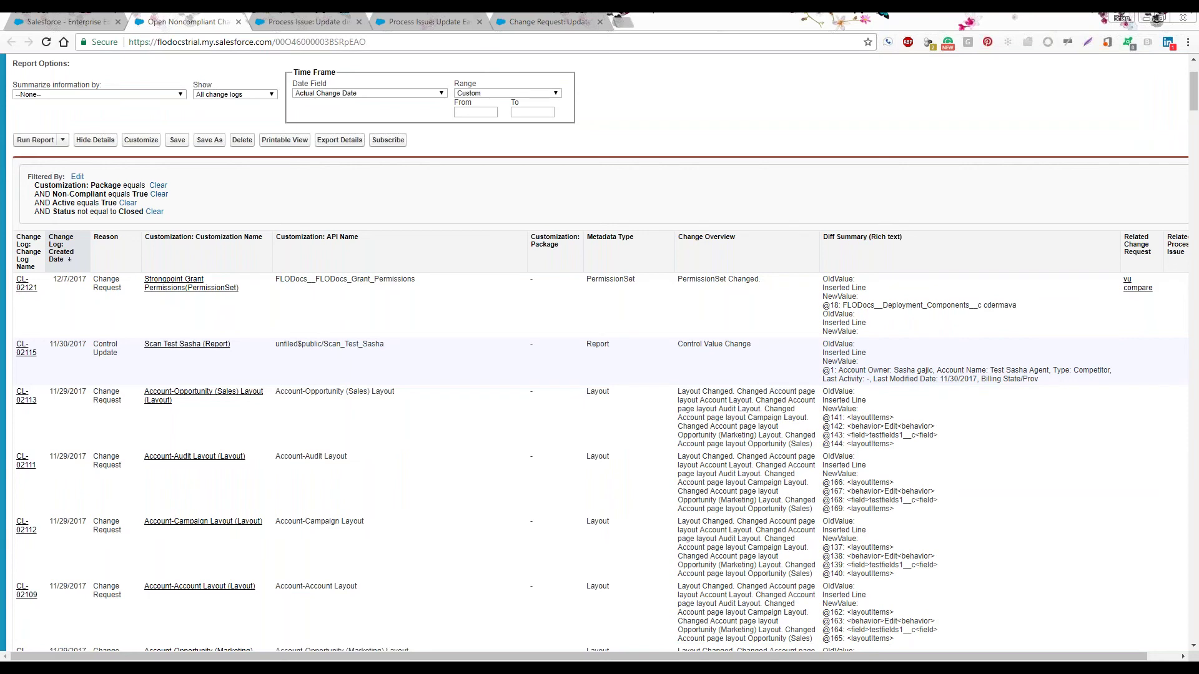
scroll(444, 262, up, 2)
scroll(444, 262, down, 3)
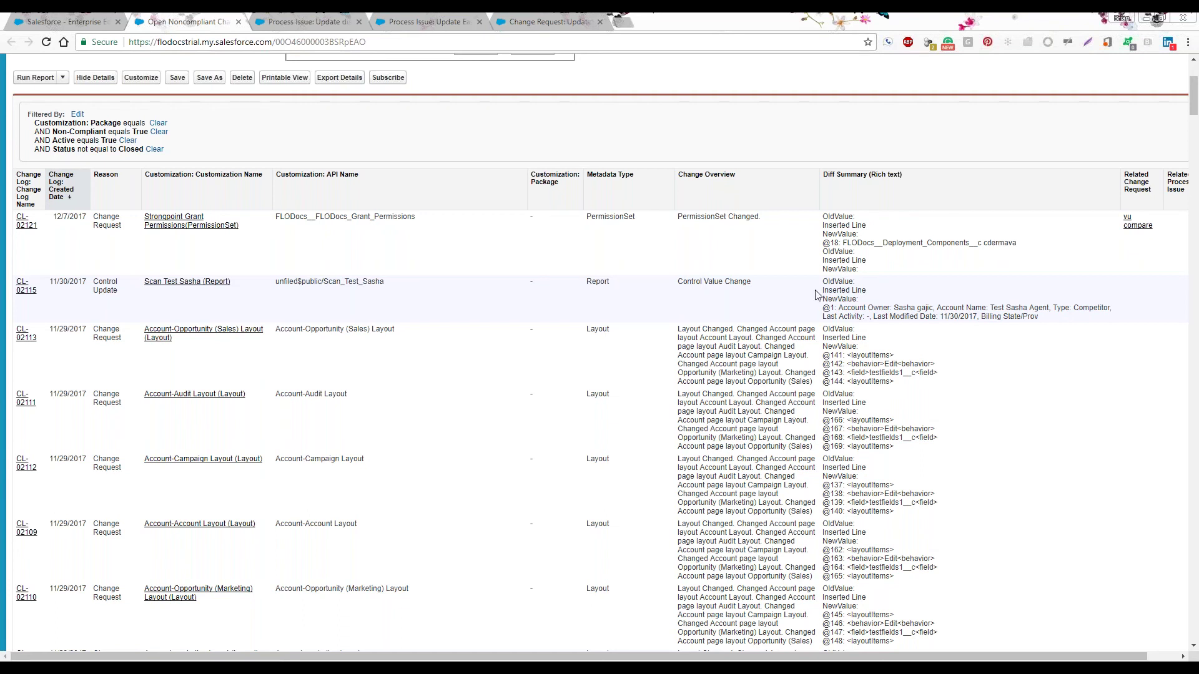
scroll(816, 294, down, 1)
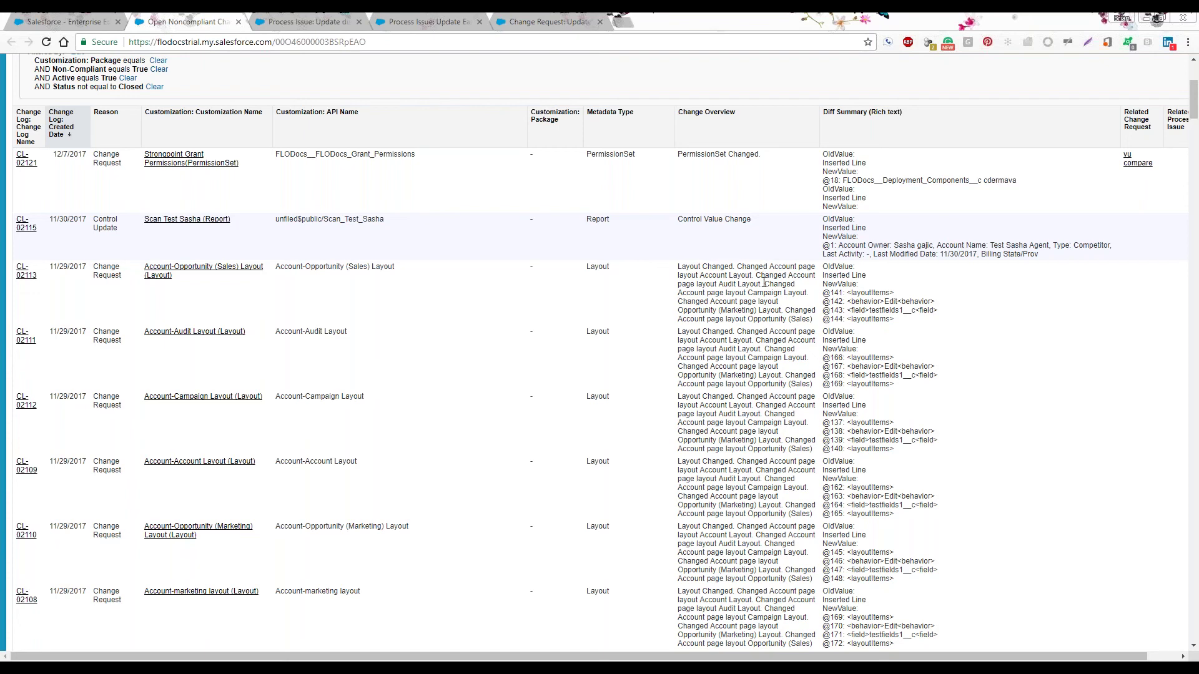
scroll(763, 282, down, 1)
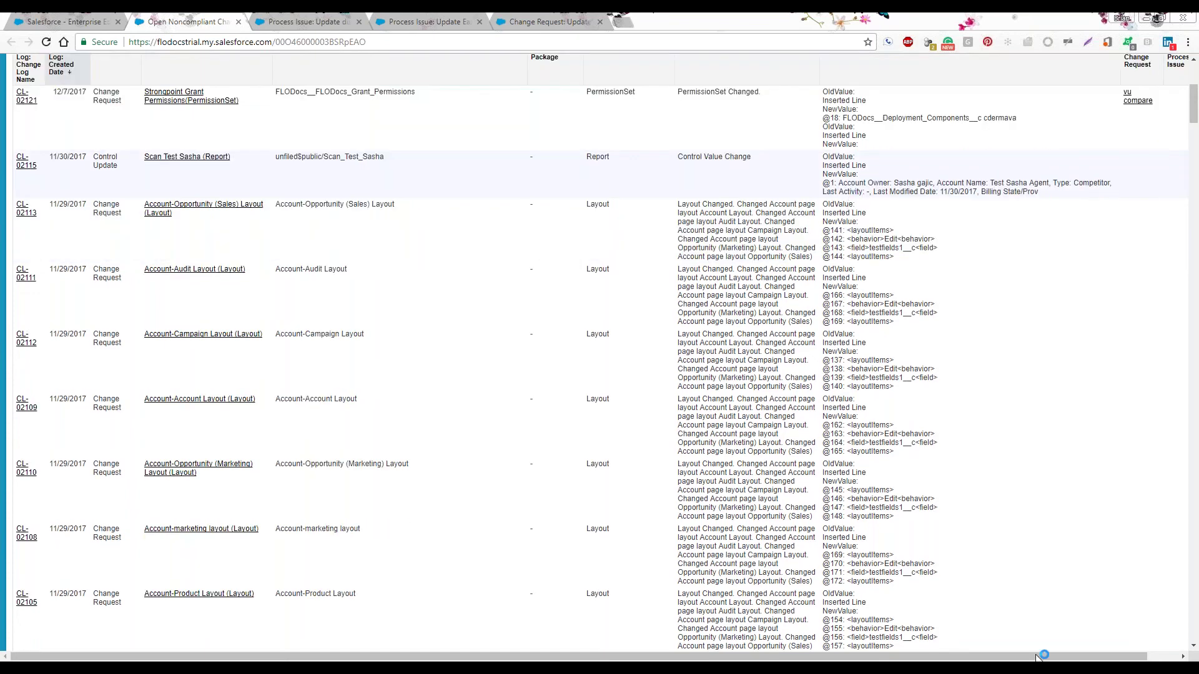
drag(1115, 656, 460, 333)
scroll(580, 206, up, 5)
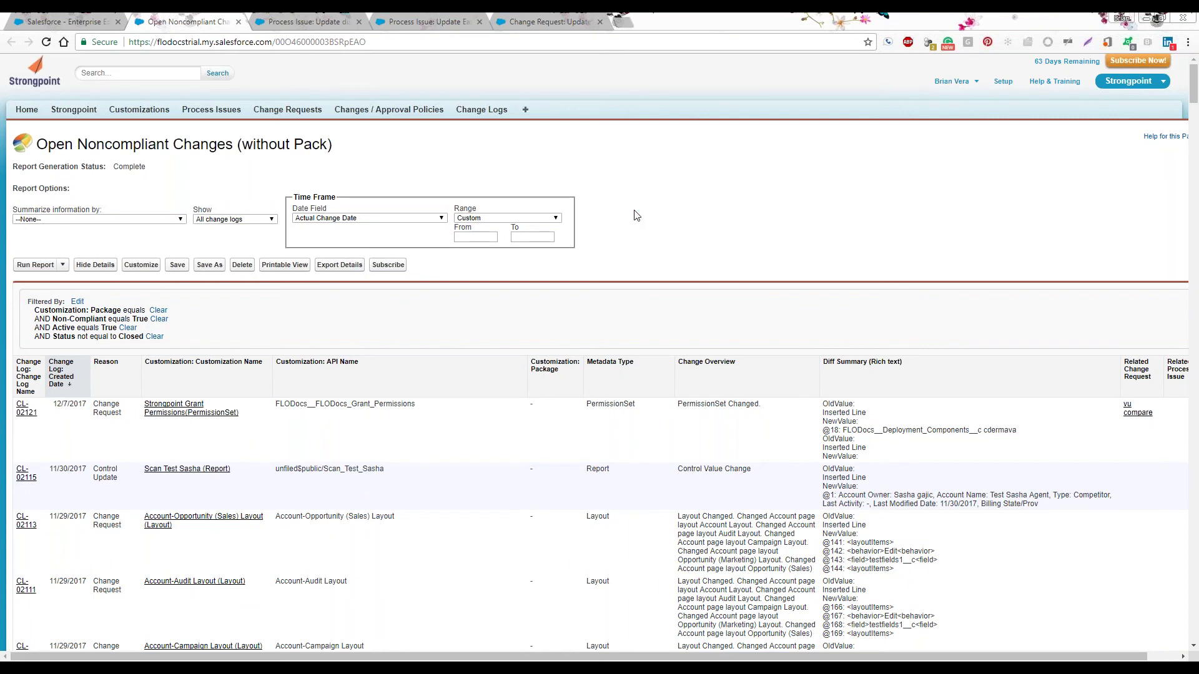